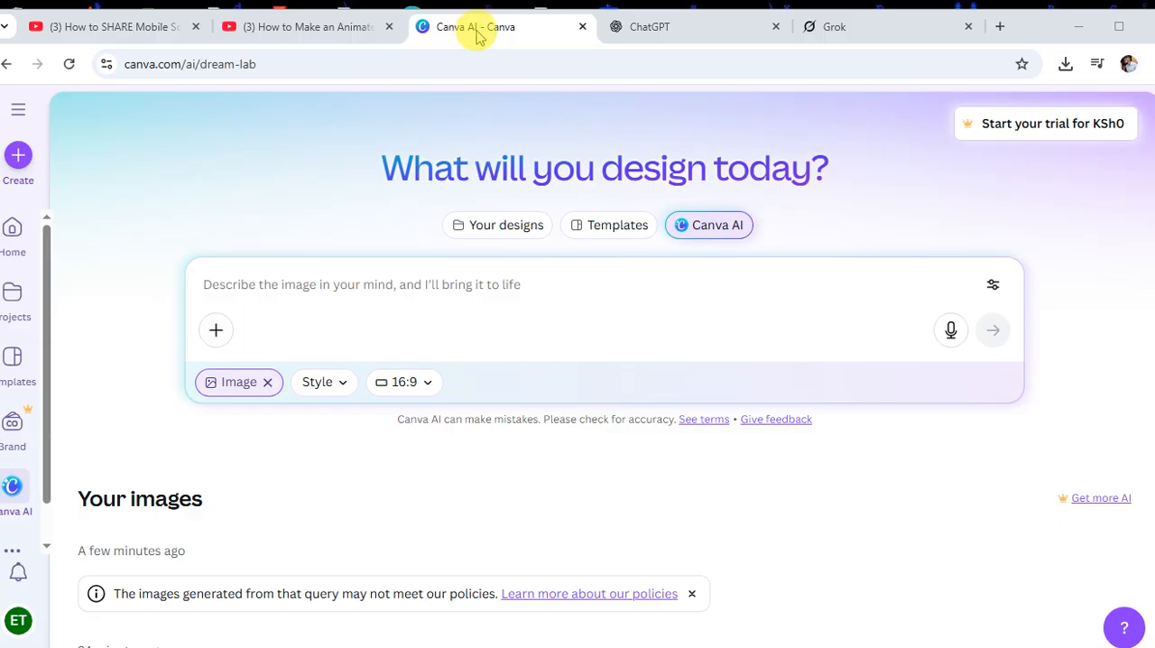
click(644, 26)
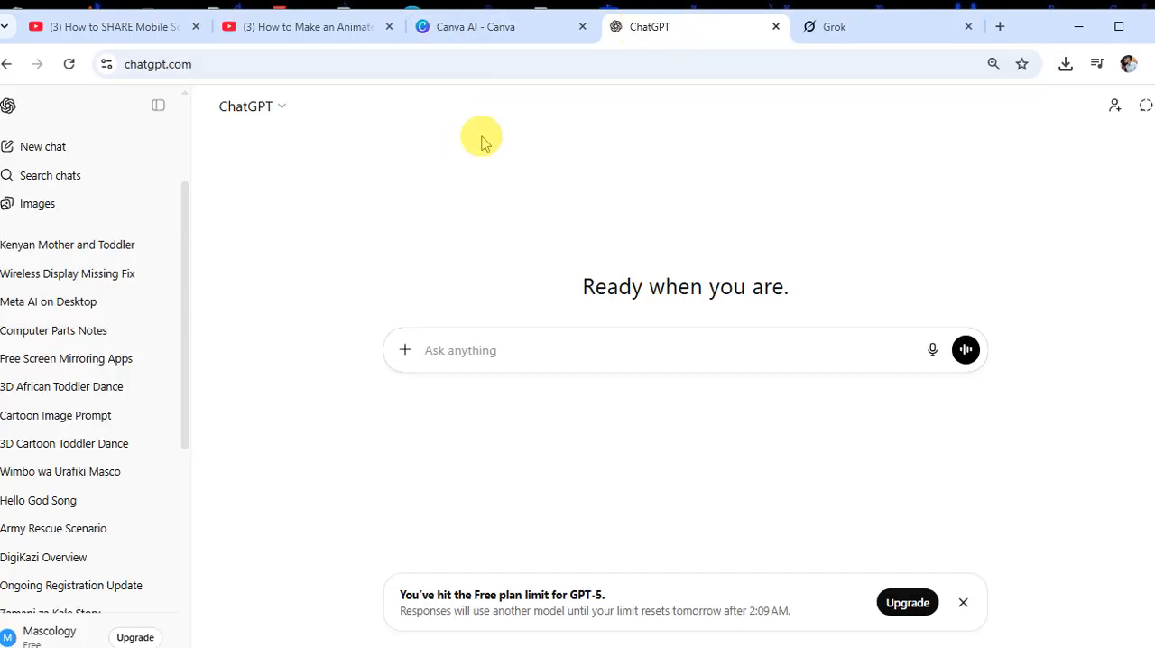
click(844, 32)
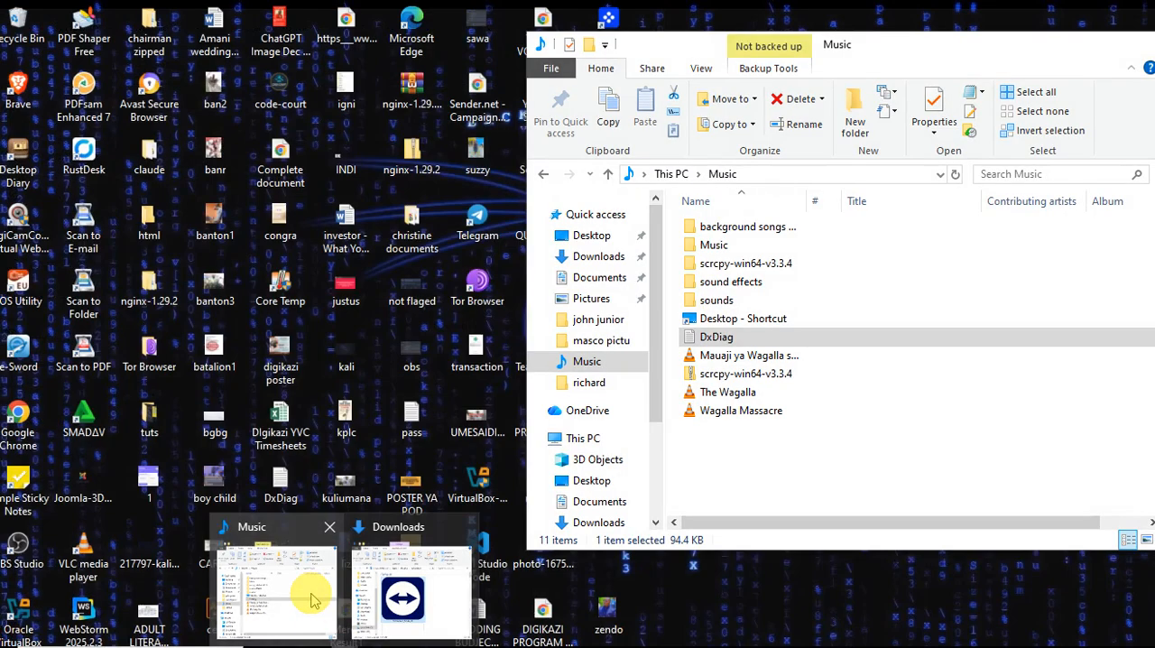
View the "kenya baby" picture from the Downloads folder at full size, and close the image viewer
click(309, 598)
click(596, 257)
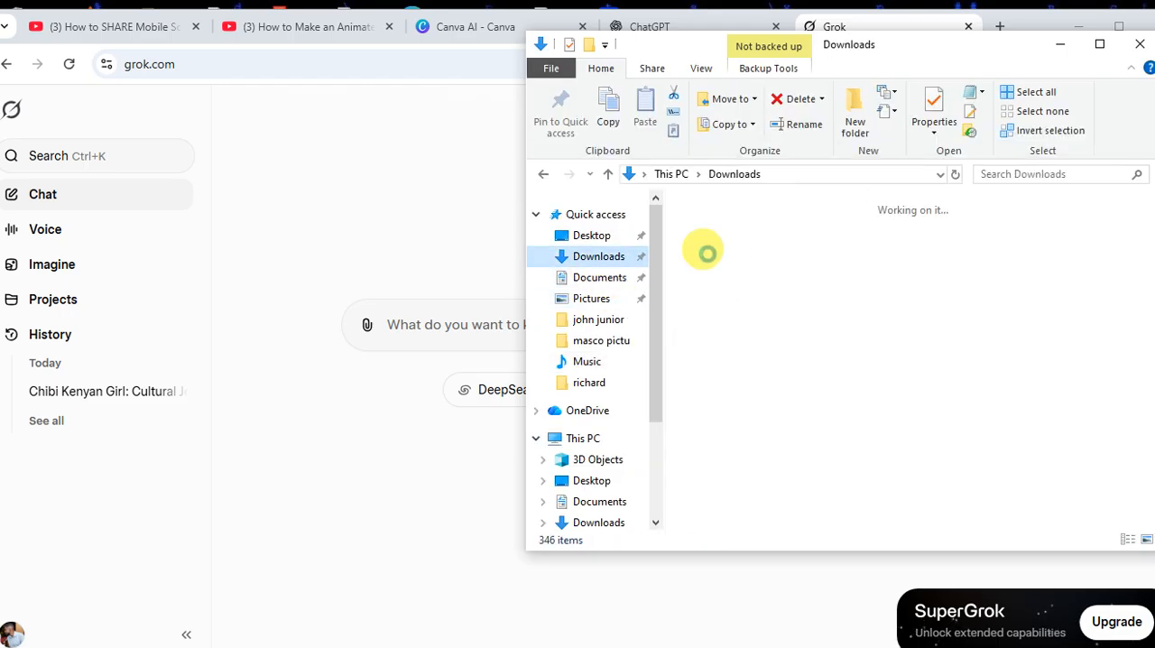
click(793, 298)
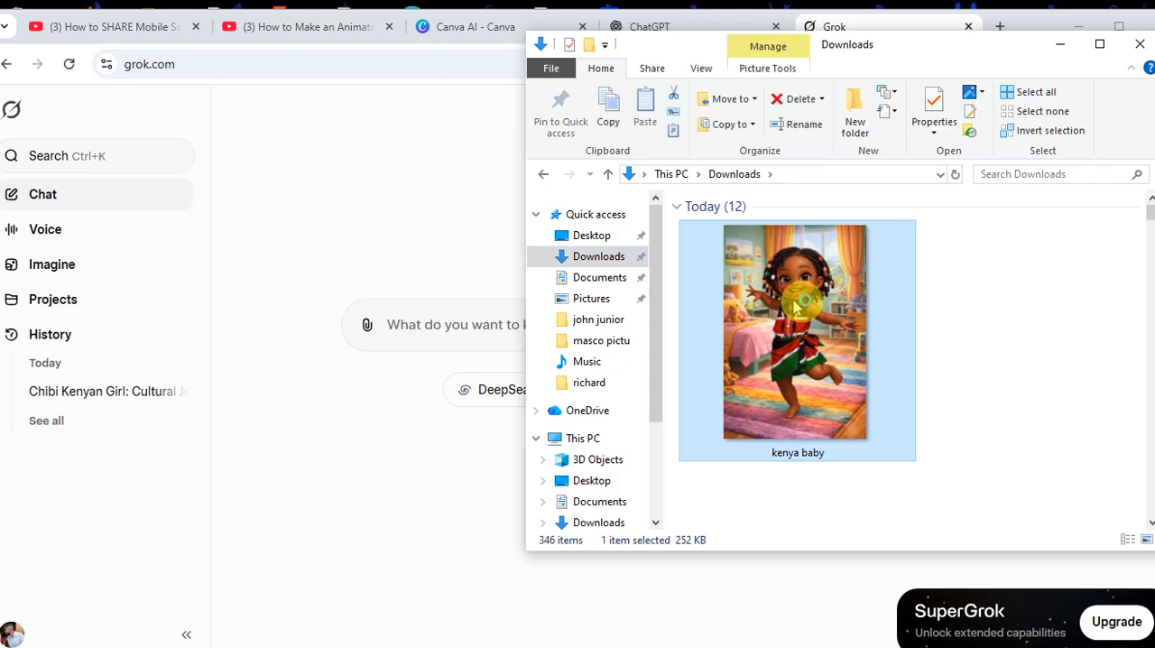
double_click(803, 288)
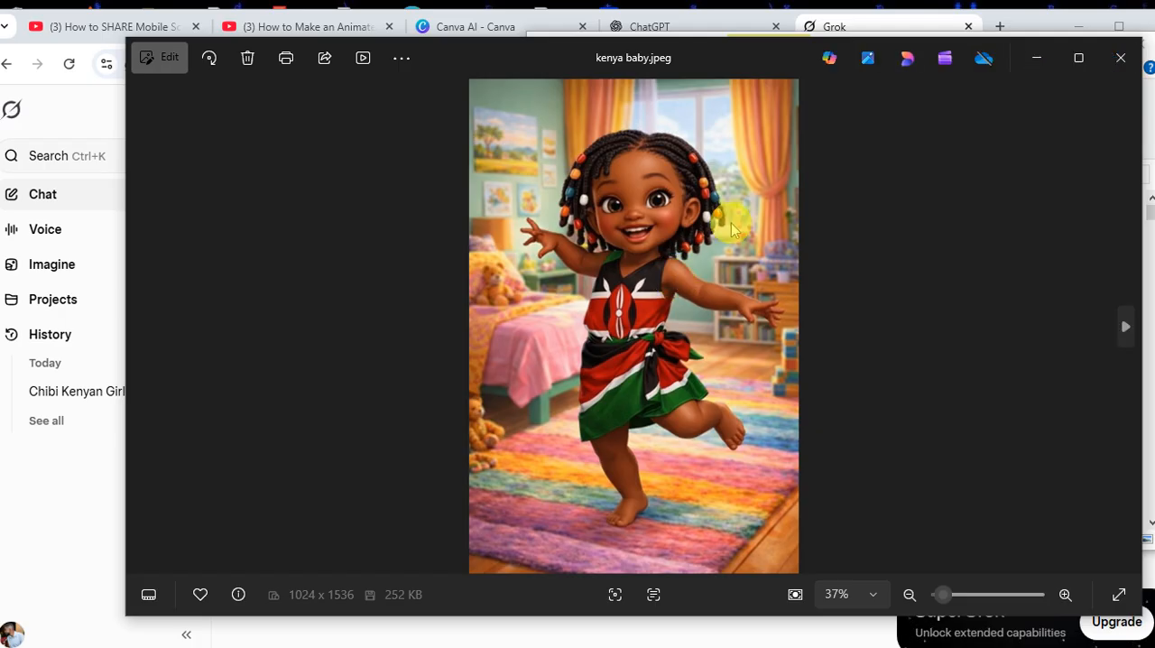
click(1121, 61)
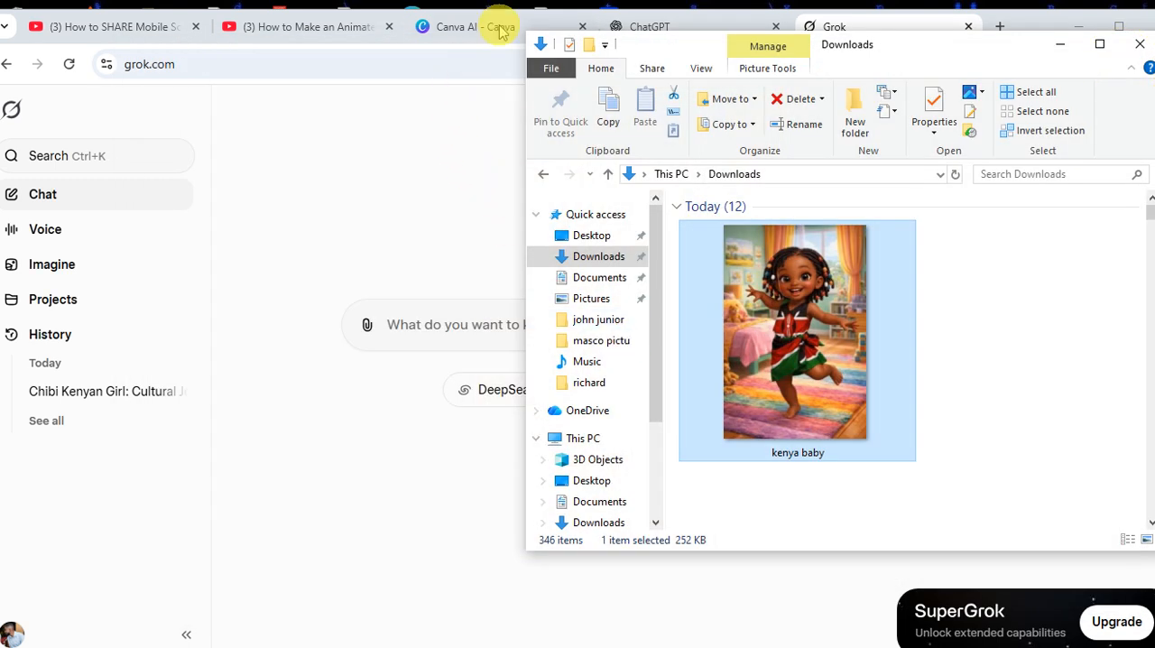
Switch to ChatGPT and submit the request "creat a prompt of a kenyan young girlr toddler dresssed in kenyan color"
click(657, 28)
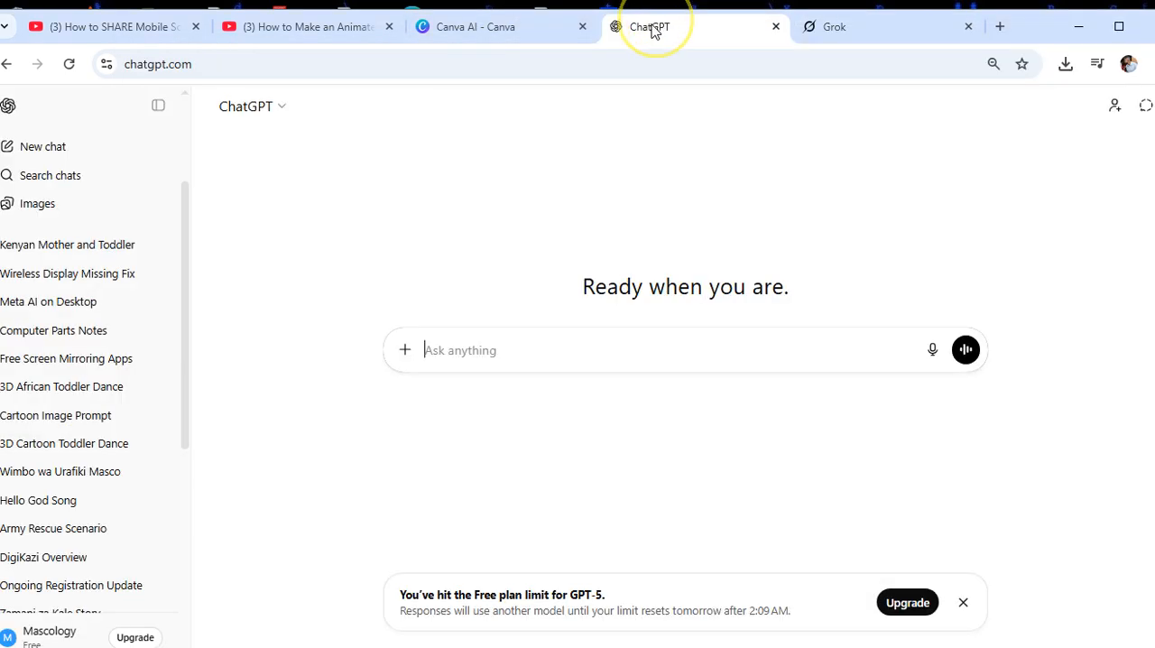
click(433, 352)
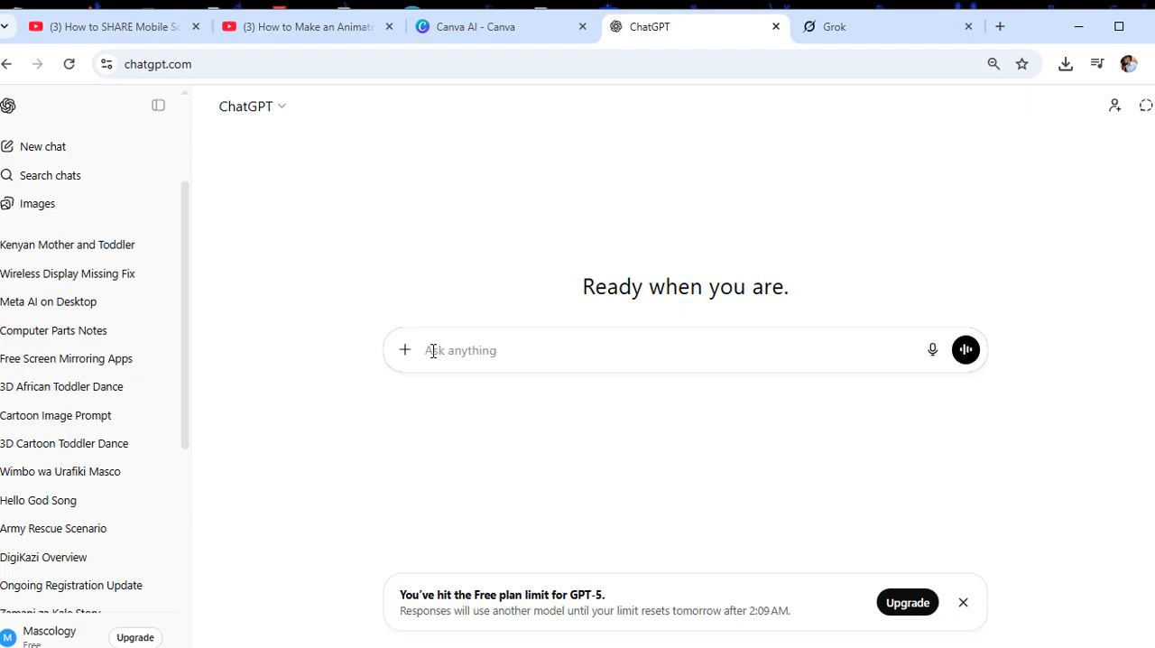
text(c)
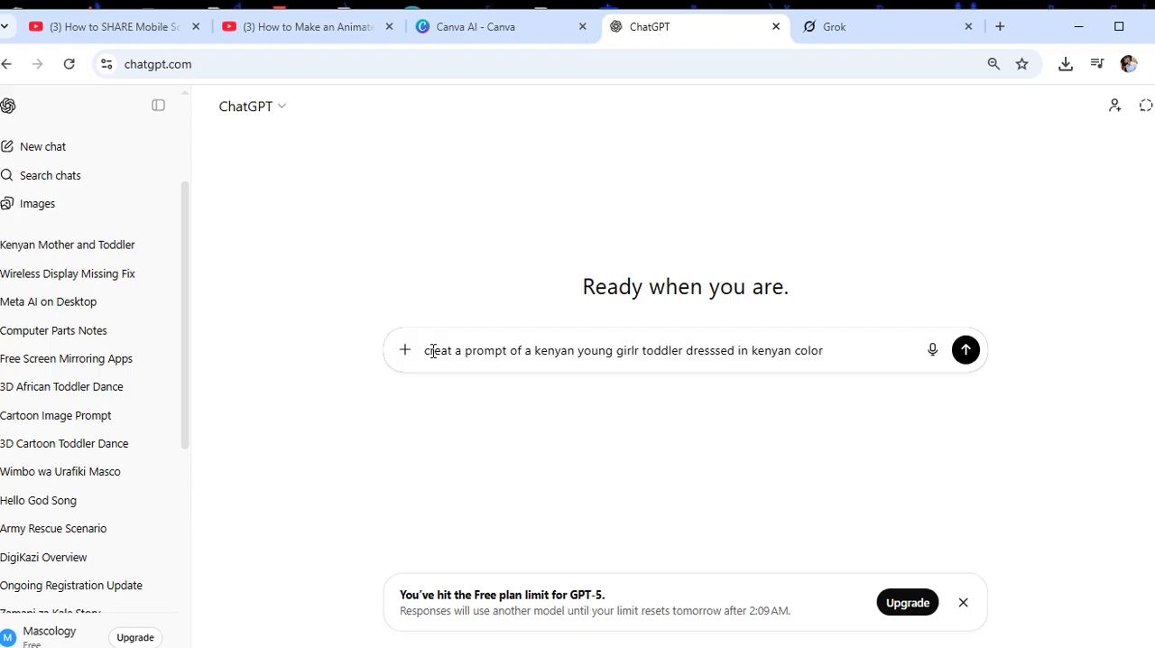
key(Return)
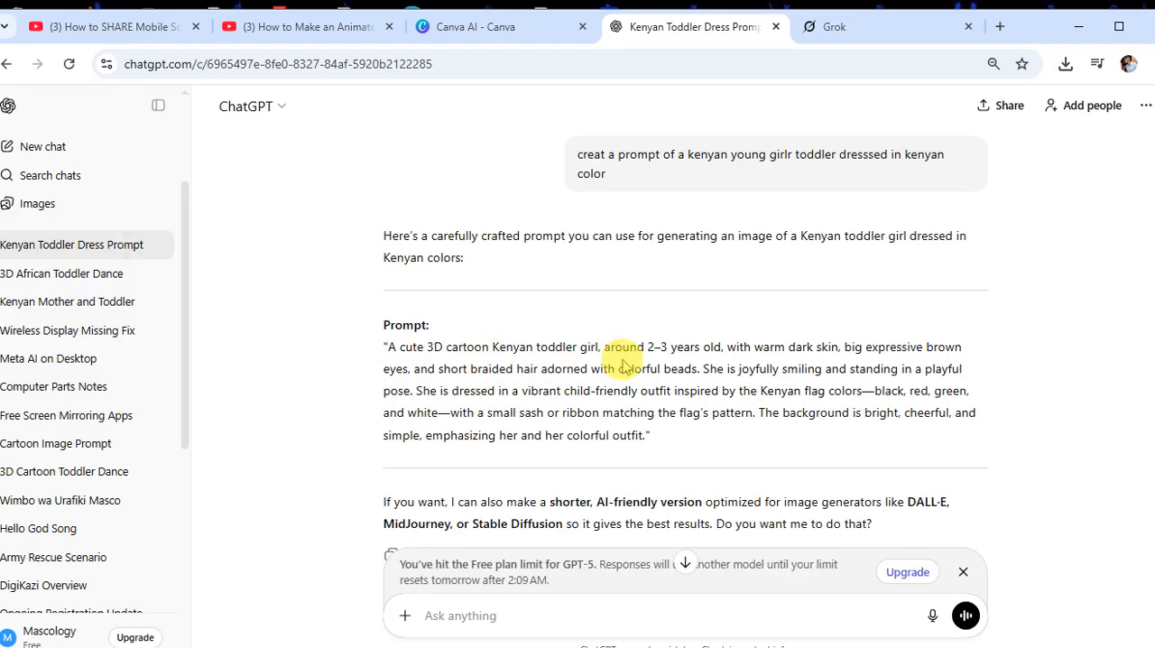
Copy the quoted 3D cartoon Kenyan toddler prompt from the reply into Canva AI's image description and generate the images
drag(641, 440, 386, 347)
key(ctrl+c)
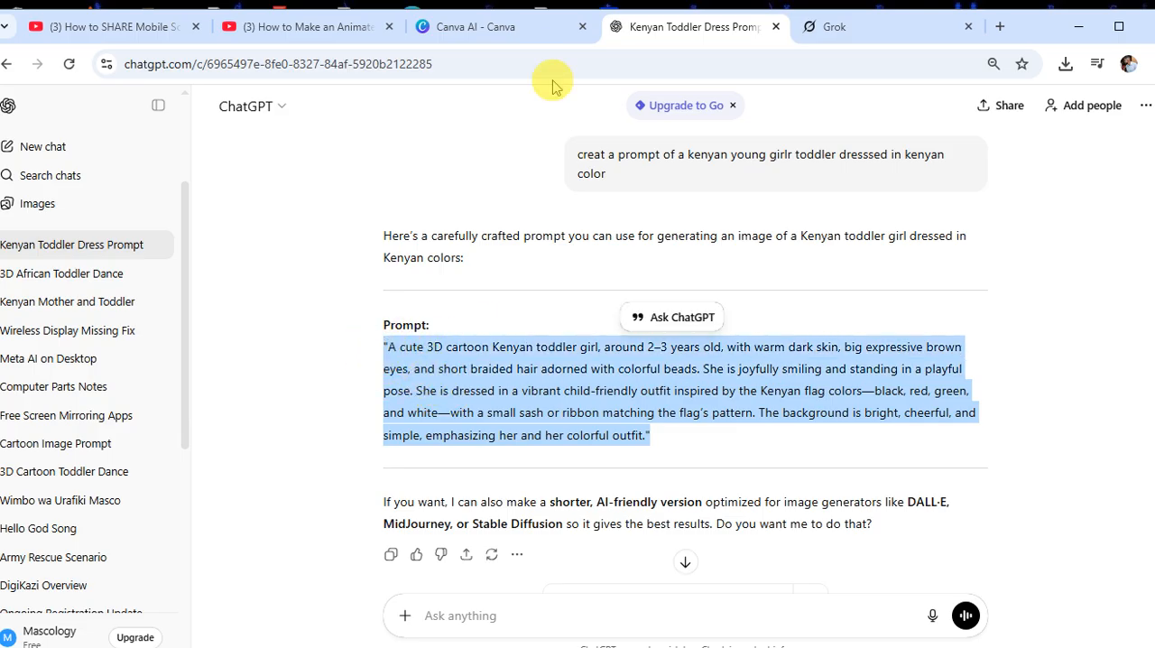
click(503, 26)
click(325, 289)
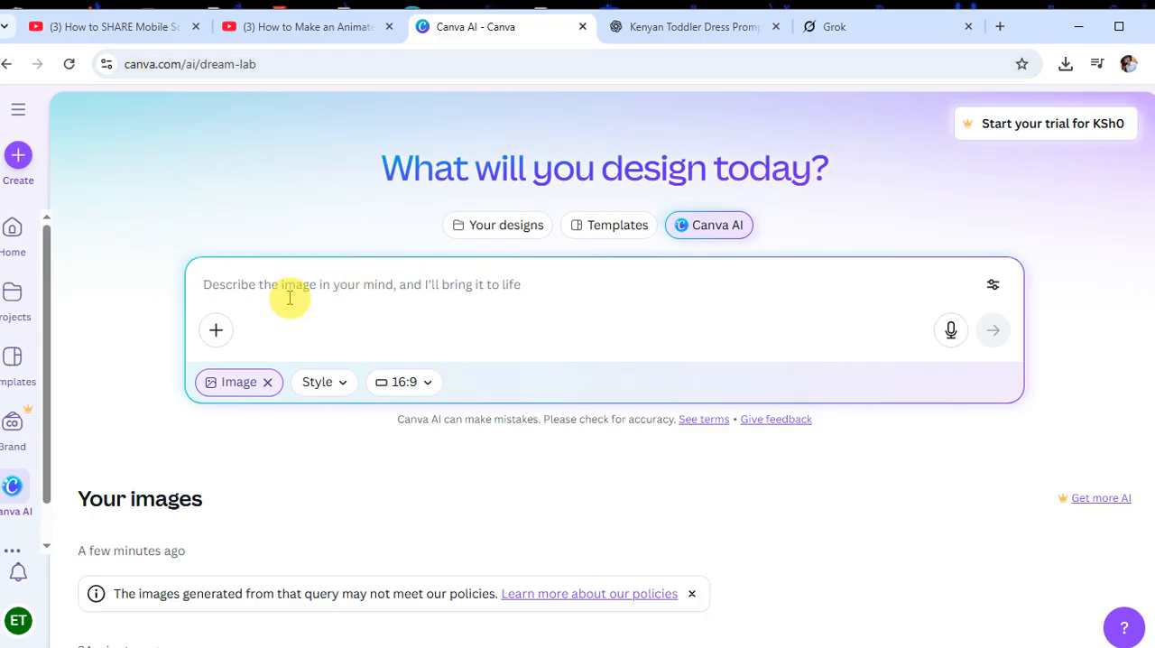
click(410, 268)
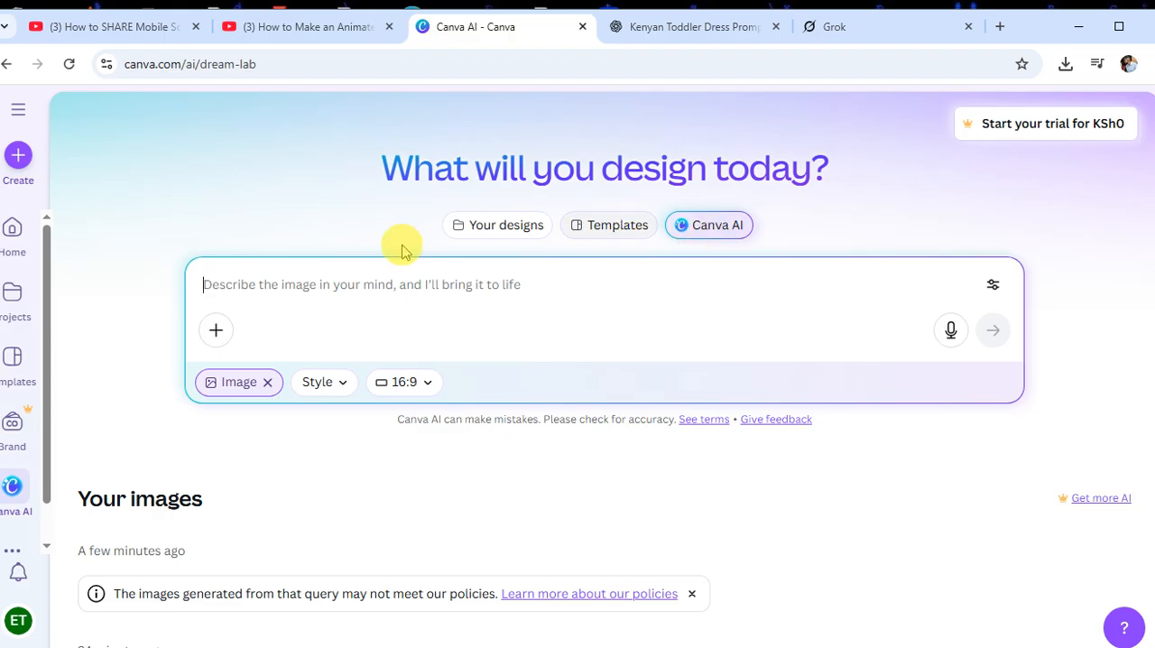
click(204, 285)
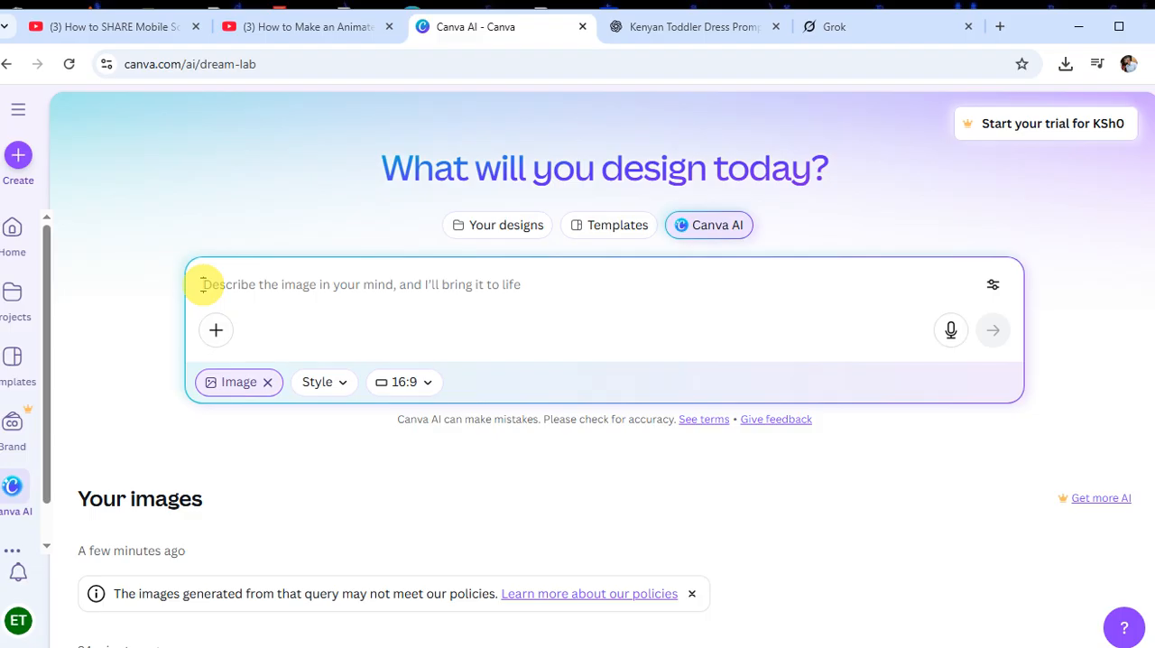
key(ctrl+v)
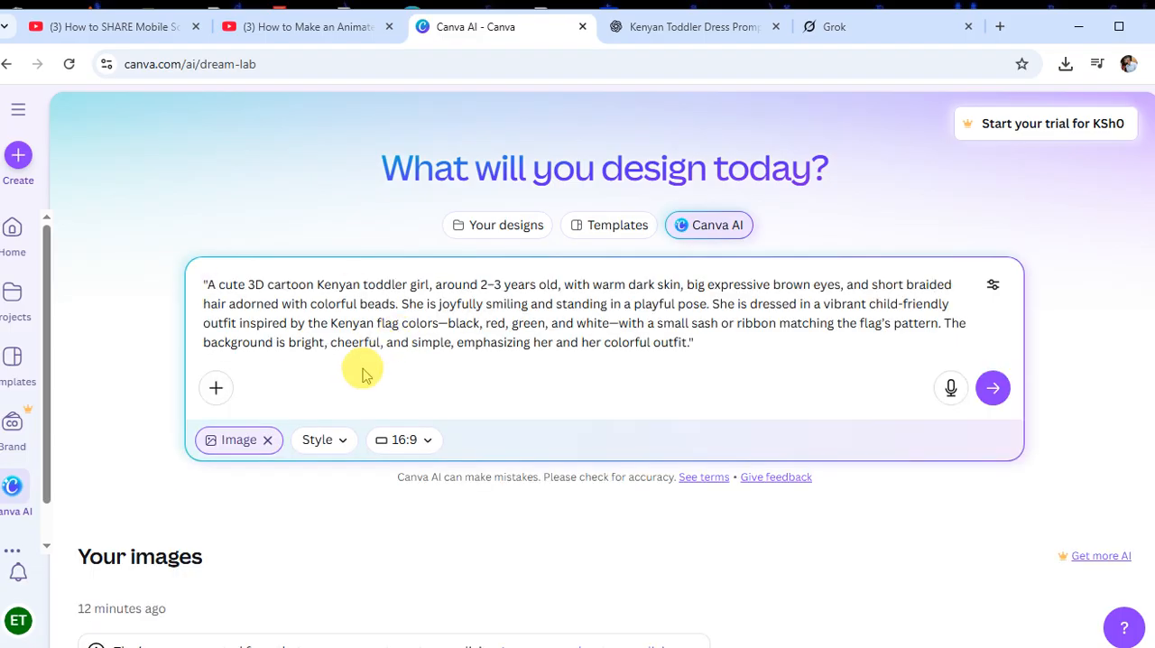
click(993, 391)
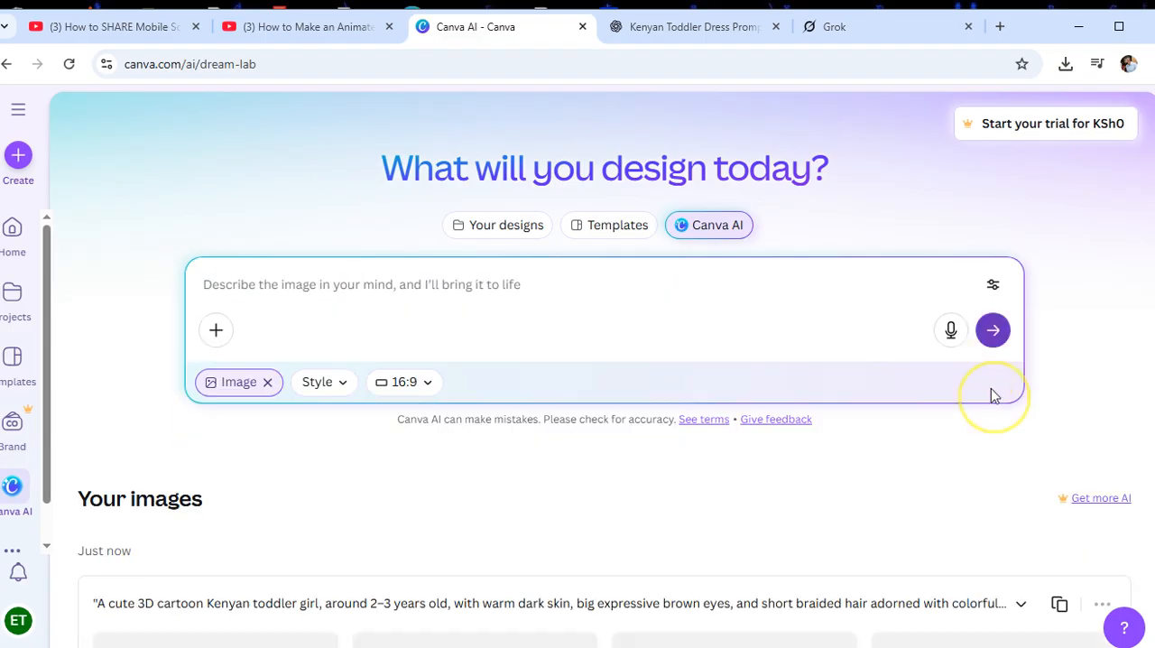
Examine each of the four newly generated toddler images in the enlarged preview, closing the preview at the end
scroll(611, 343, down, 3)
scroll(602, 349, down, 1)
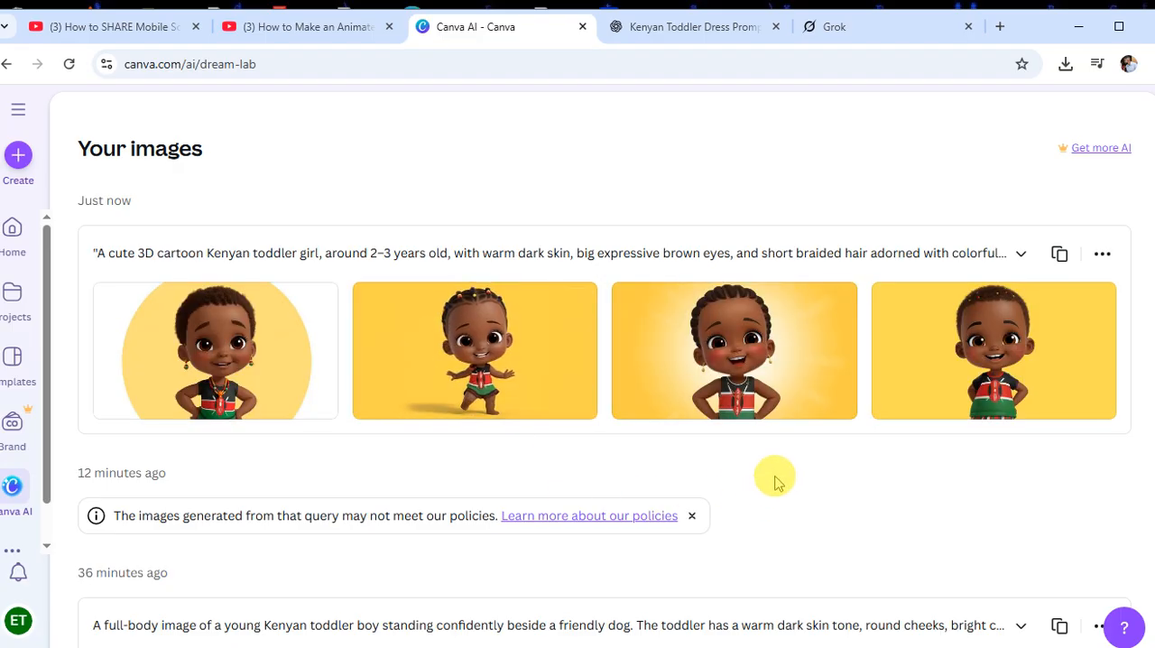
click(223, 337)
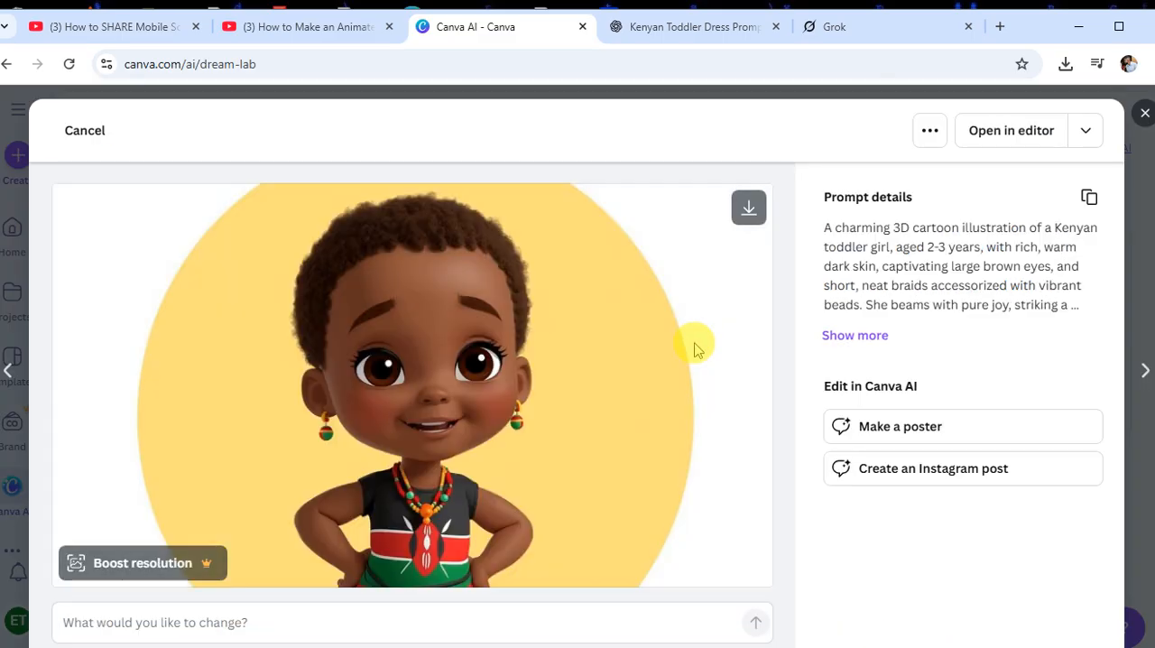
click(1133, 116)
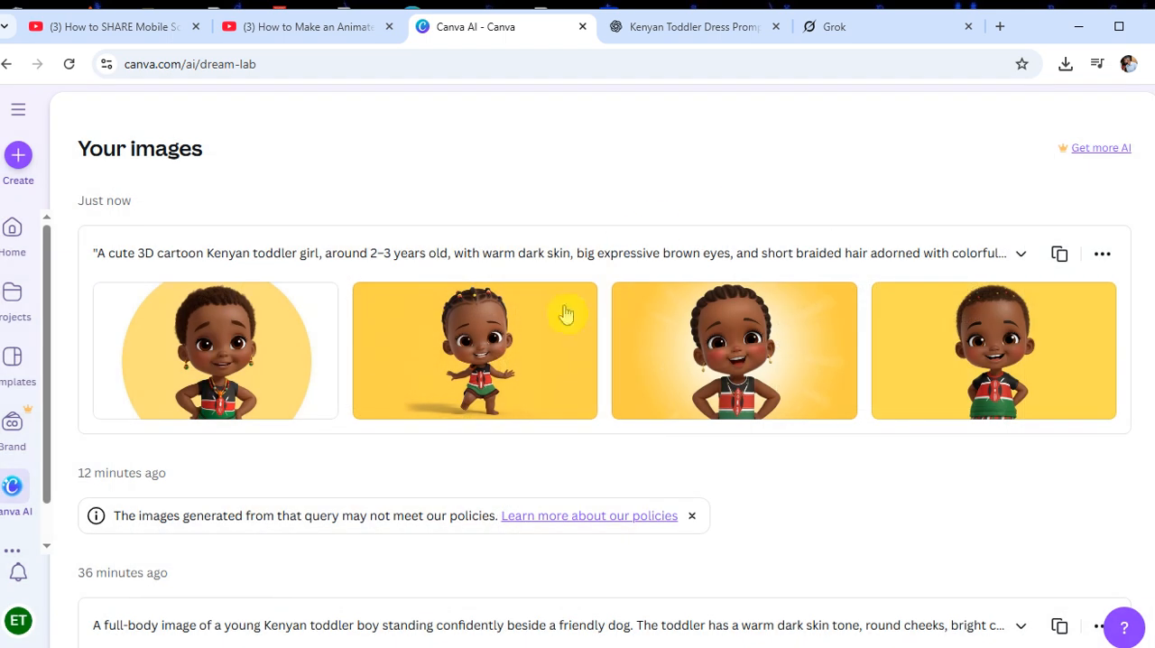
click(487, 340)
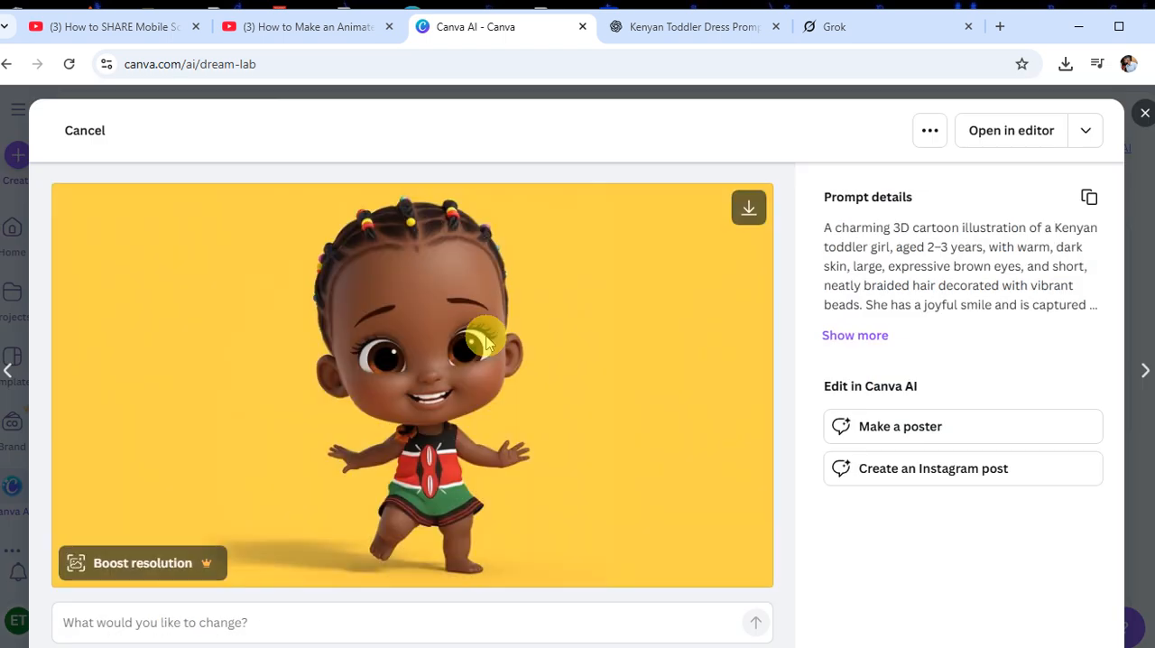
click(1138, 114)
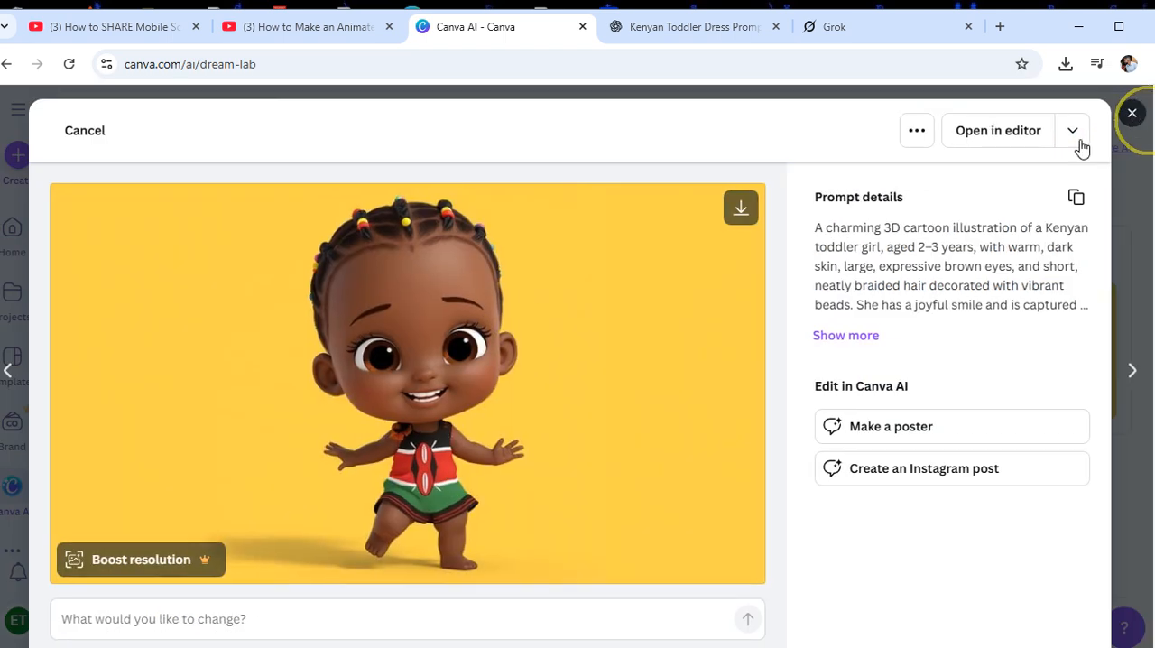
click(740, 338)
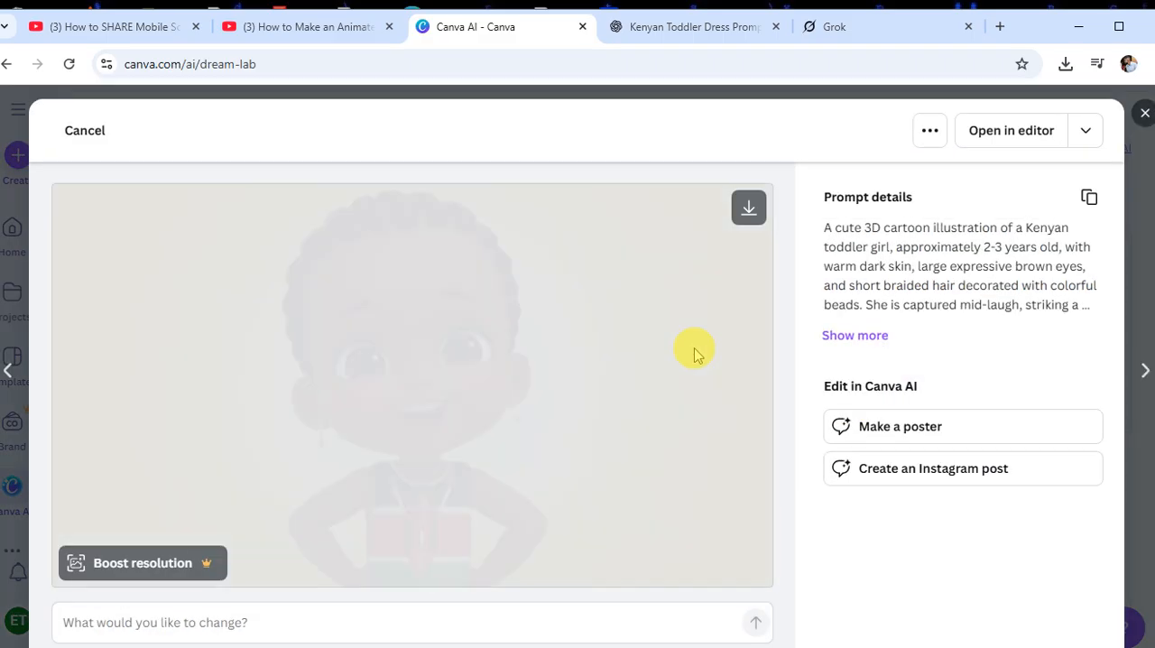
scroll(677, 357, down, 1)
scroll(1083, 99, up, 1)
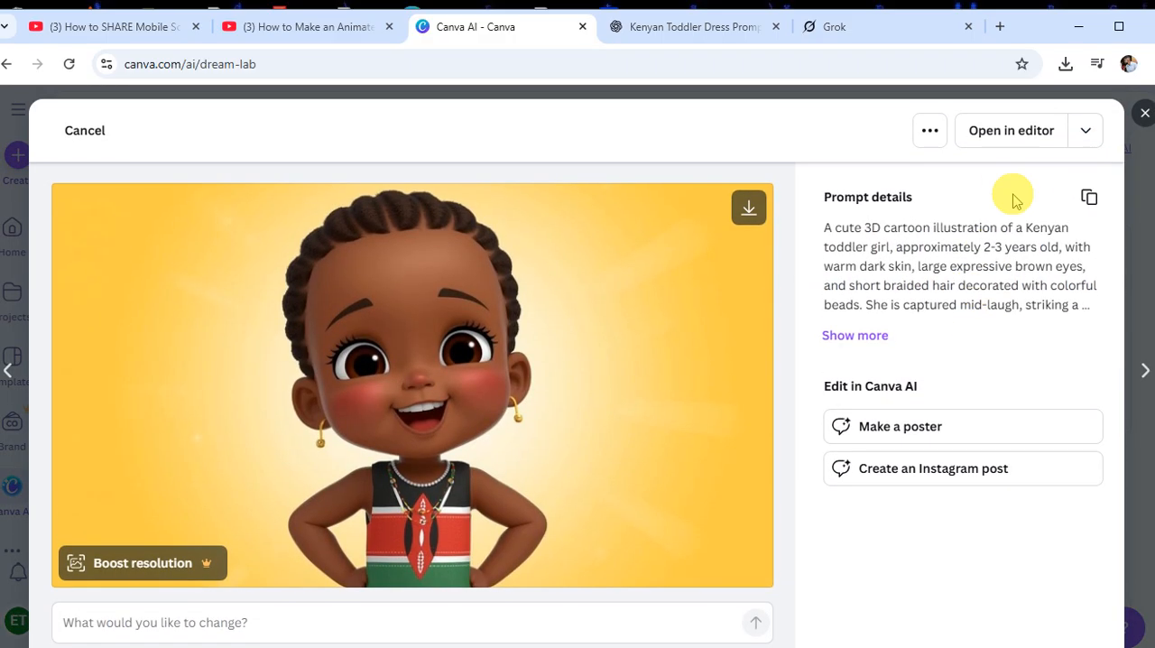
click(1144, 113)
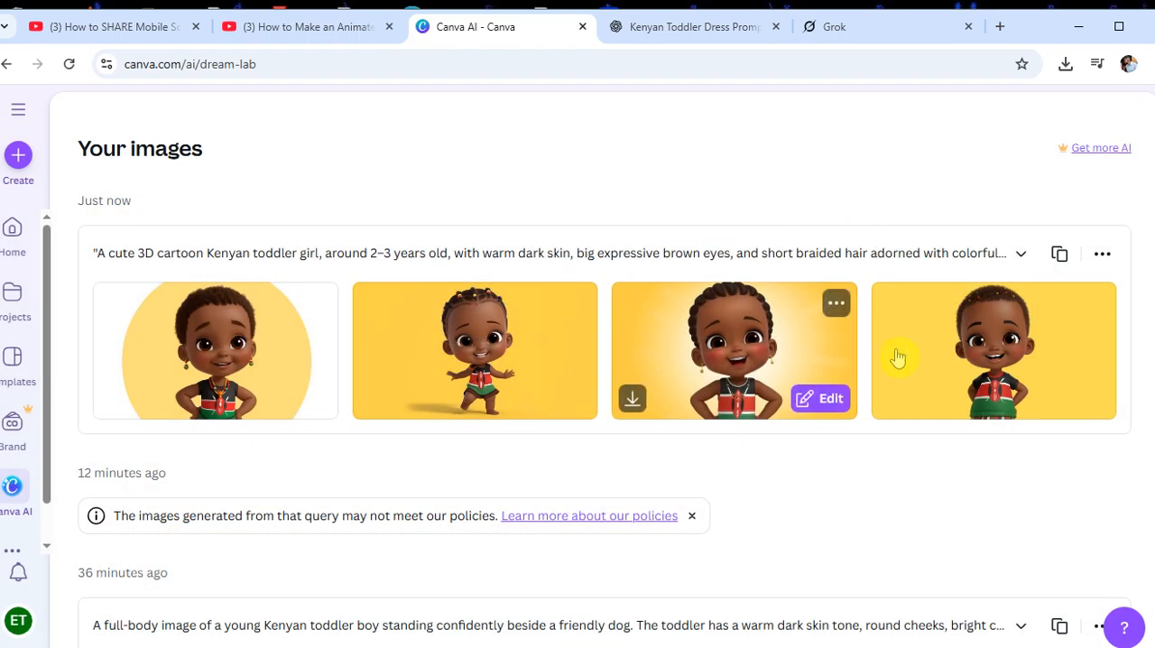
click(959, 356)
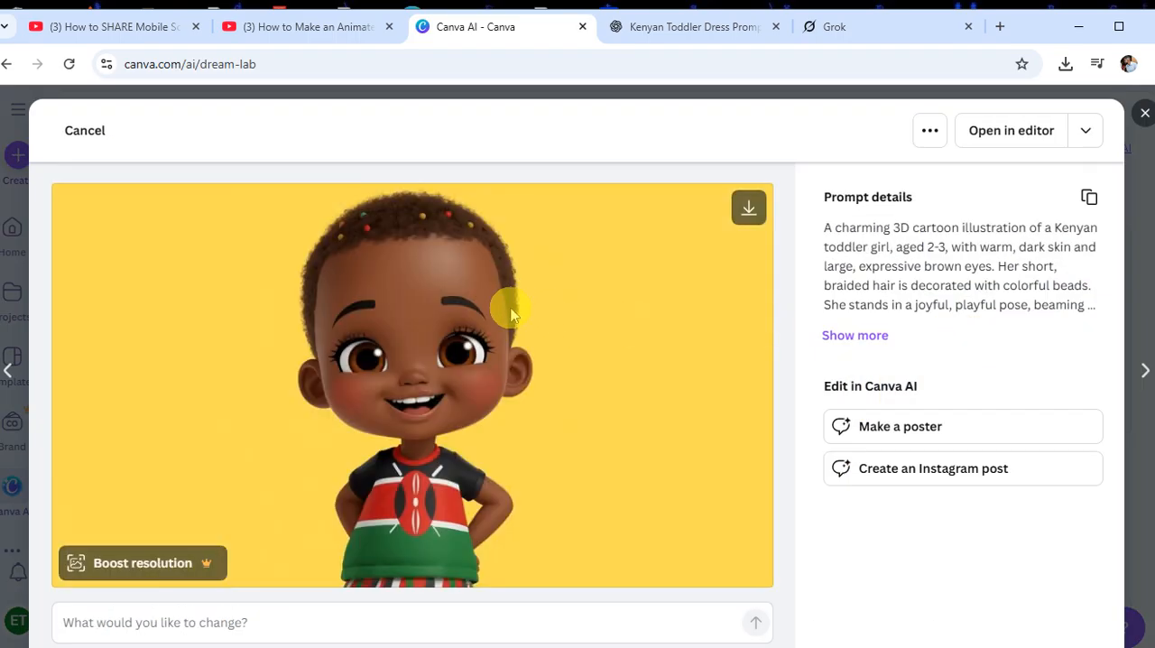
scroll(524, 307, down, 1)
scroll(1071, 257, up, 1)
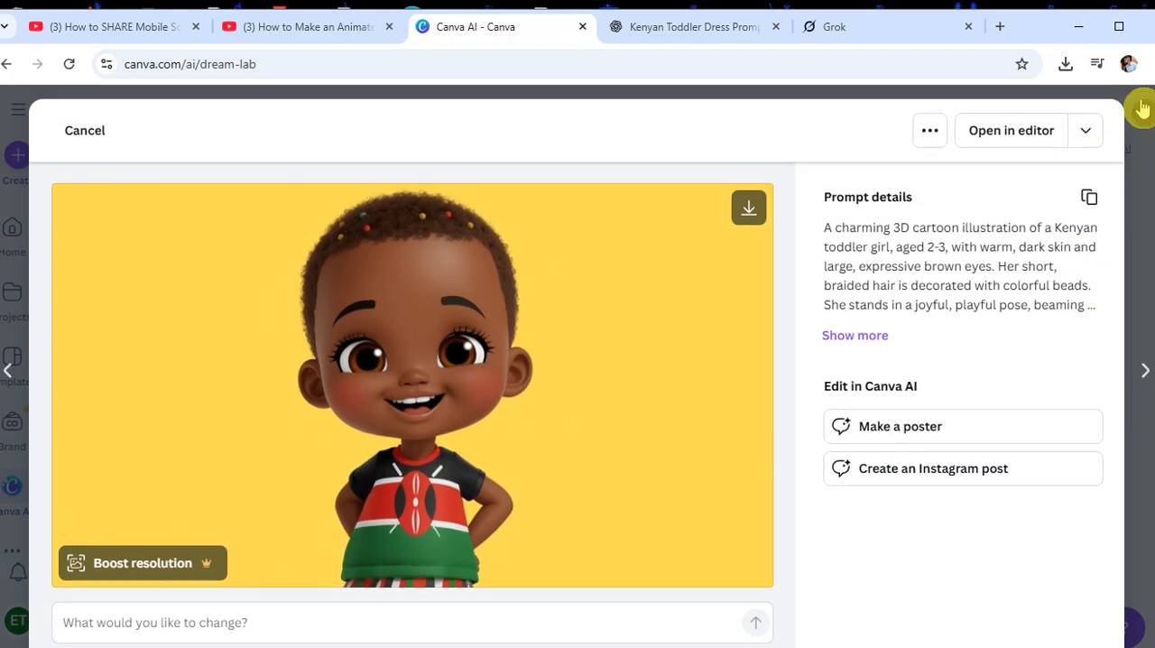
click(1144, 112)
Switch to ChatGPT and submit the copied Kenyan toddler prompt in the same chat
click(642, 28)
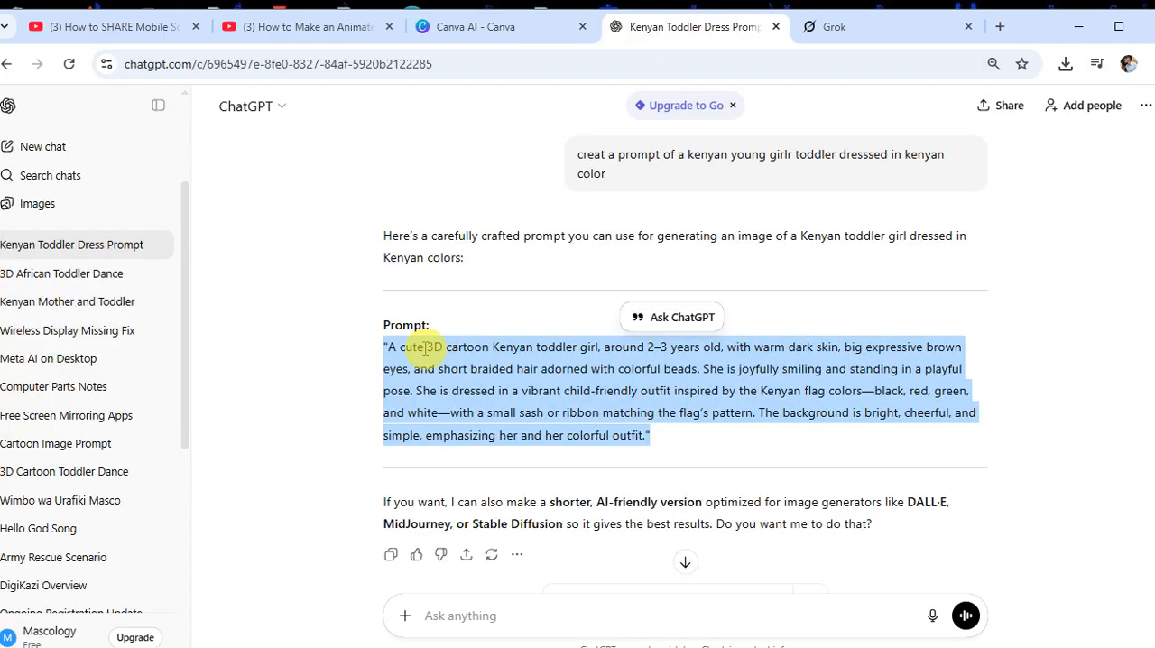
click(458, 615)
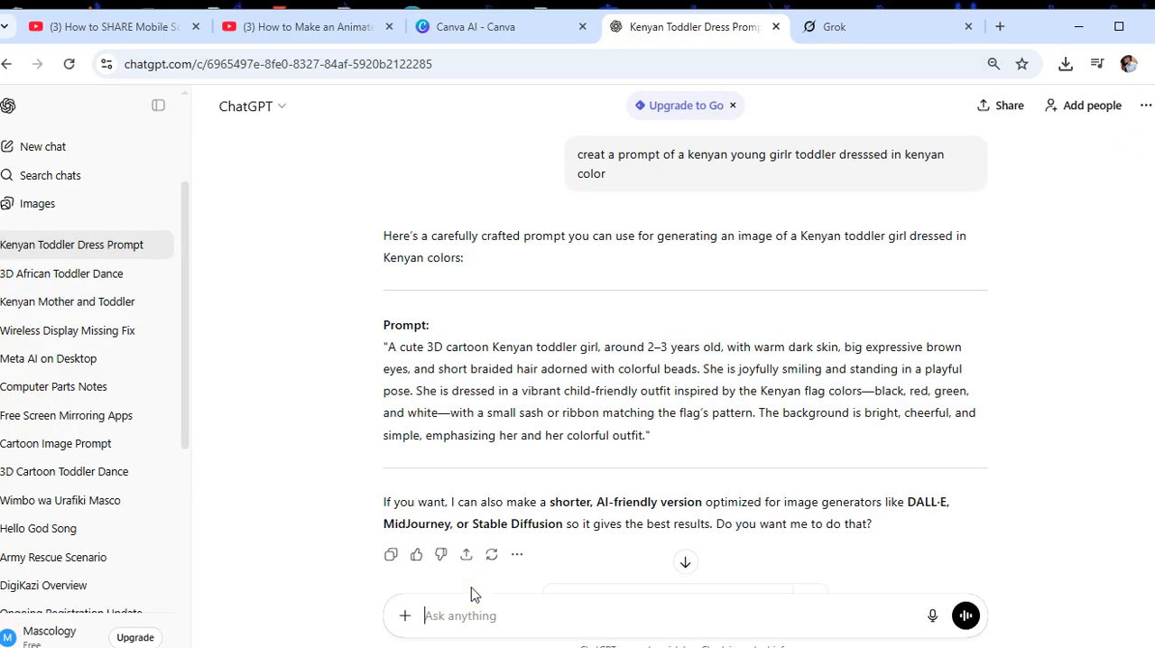
key(ctrl+v)
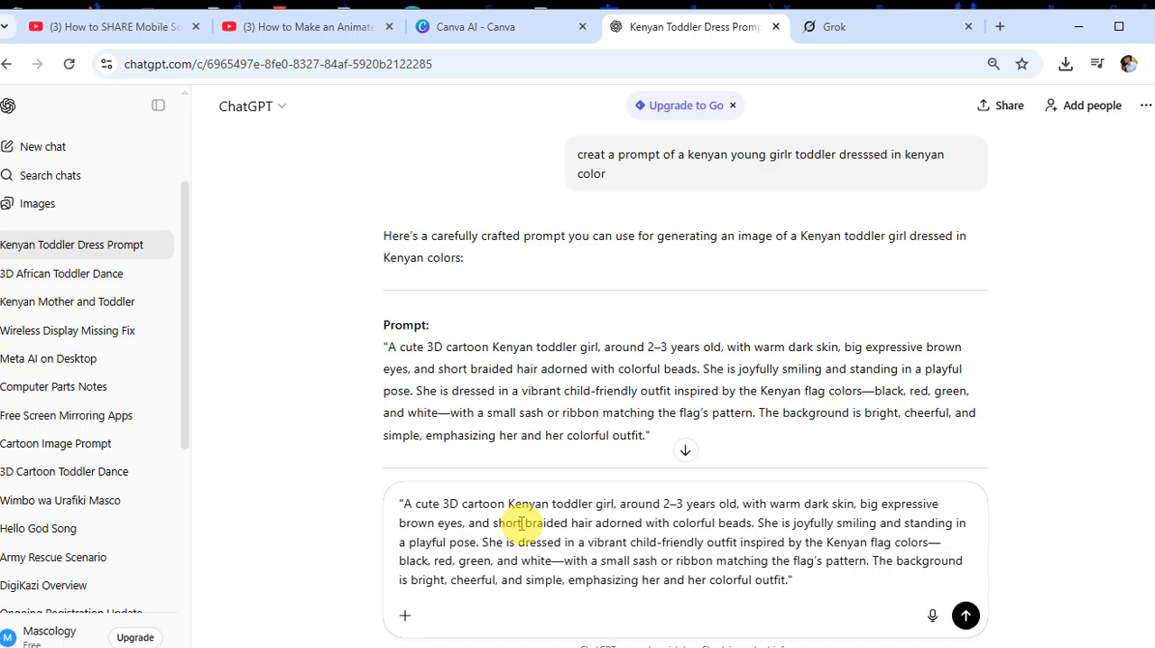
click(966, 617)
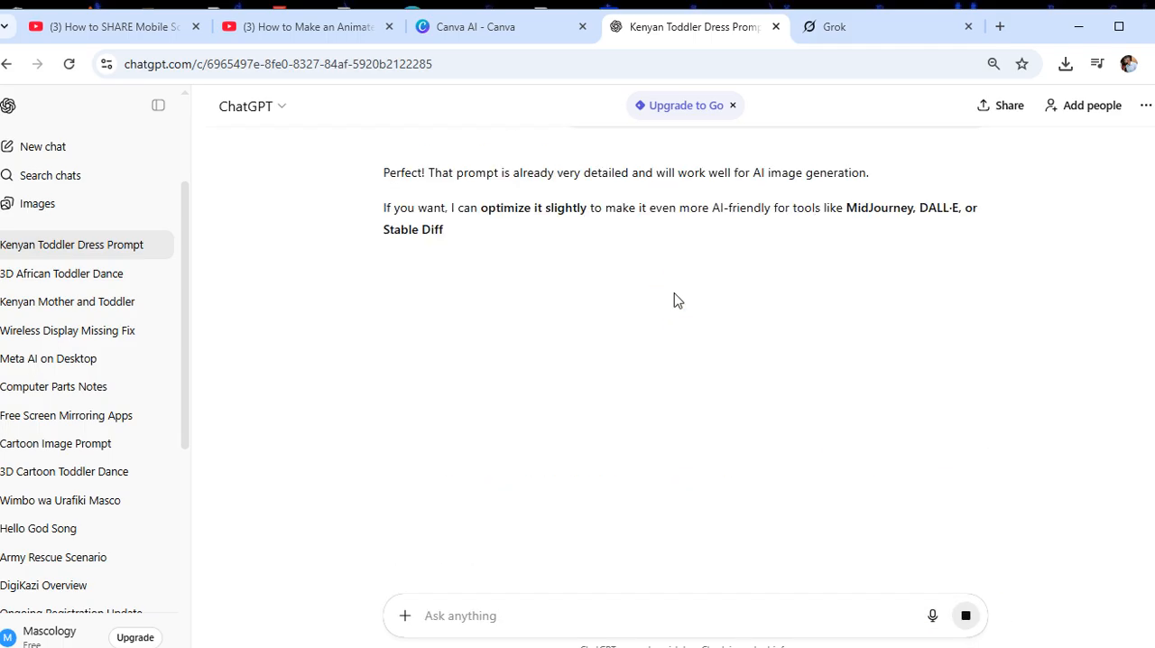
Submit a new message with "generate" followed by the copied Kenyan toddler prompt to create the image in ChatGPT
click(466, 591)
text(gen)
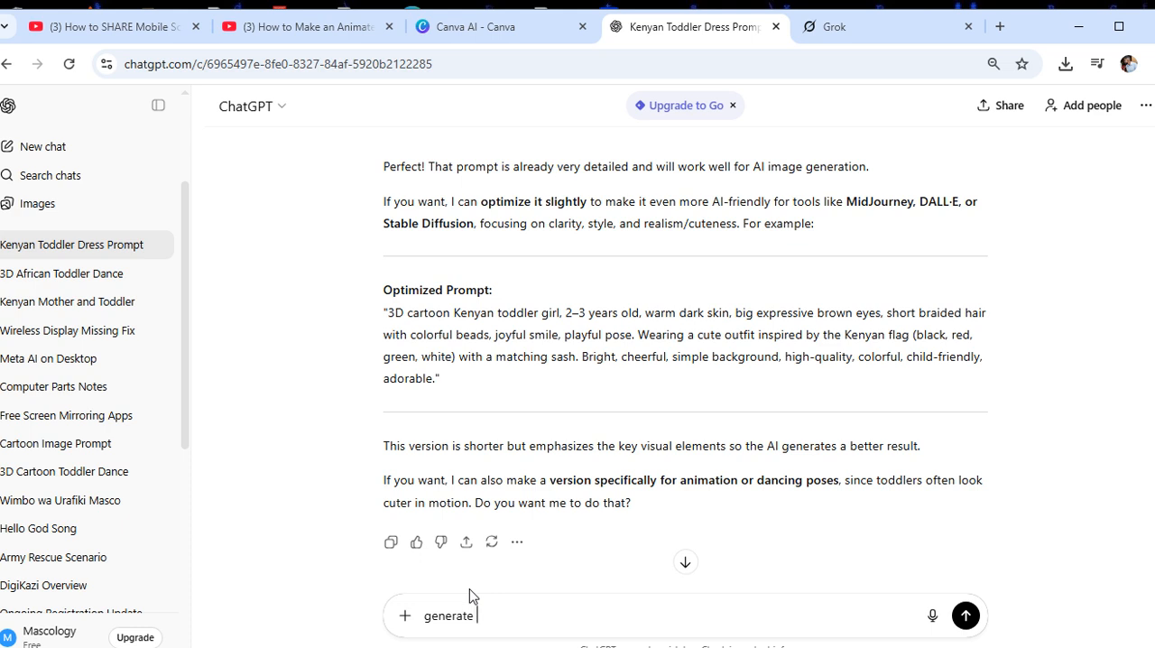
text(erate)
text("A cute 3D cartoon Kenyan toddler girl, around 2–3 years old, with warm dark skin, big expressive brown eyes, and short braided hair adorned with colorful beads. She is joyfully smiling and standing in a playful pose. She is dressed in a vibrant child-friendly outfit inspired by the Kenyan flag colors—black, red, green, and white—with a small sash or ribbon matching the flag’s pattern. The background is bright, cheerful, and simple, emphasizing her and her colorful outfit.")
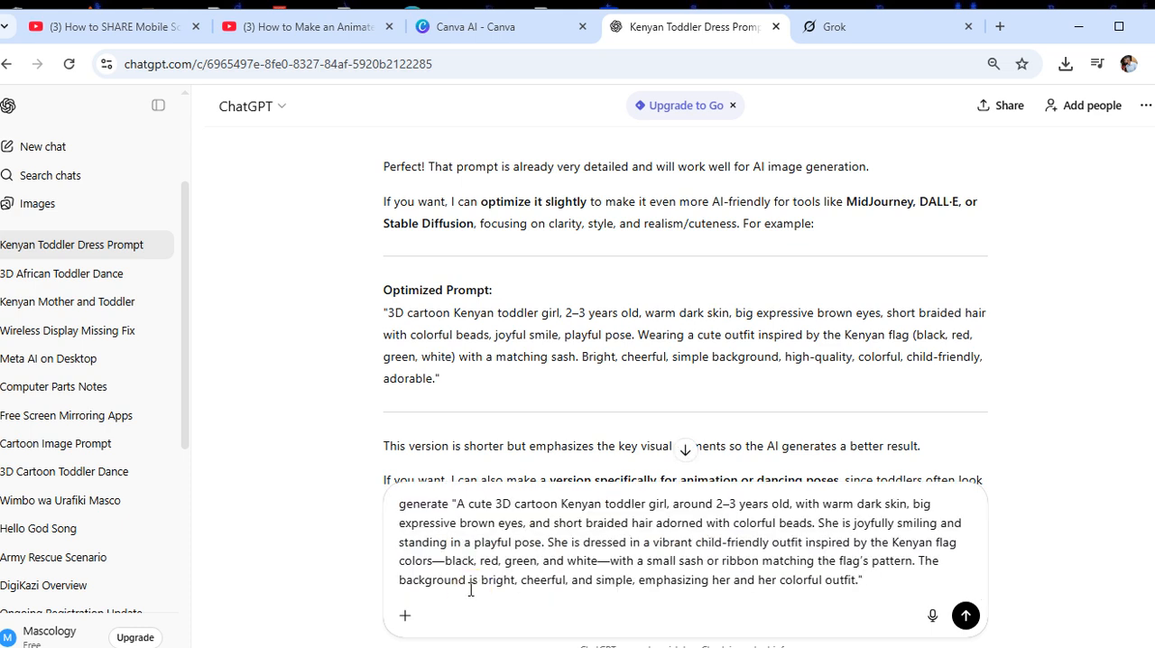
key(Return)
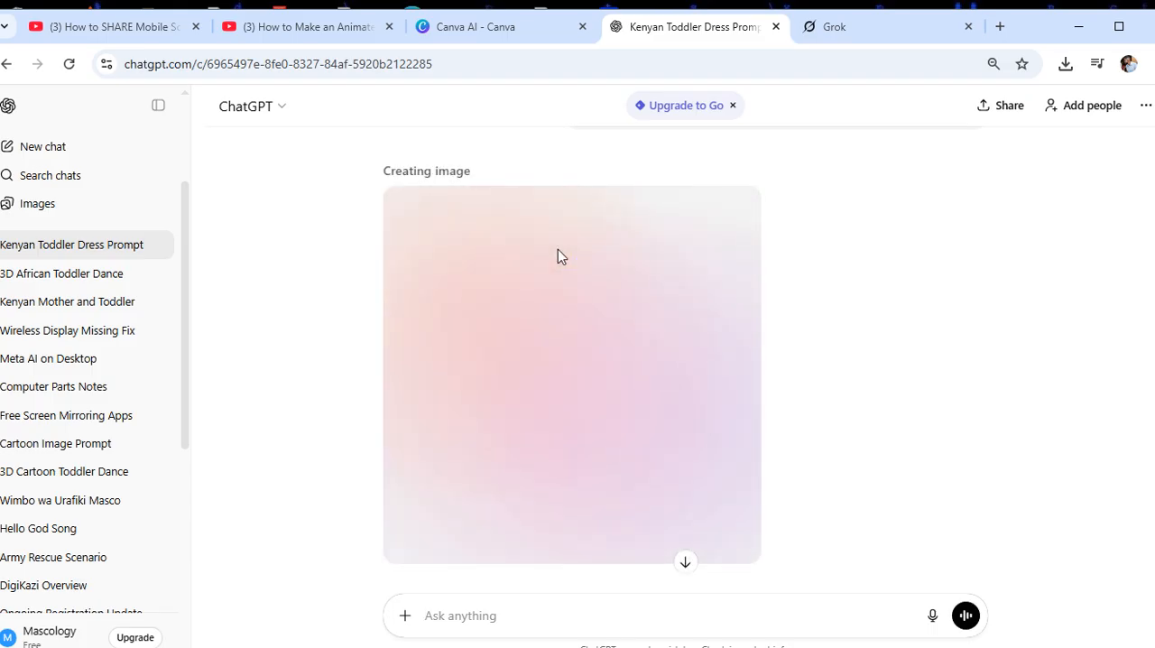
click(469, 29)
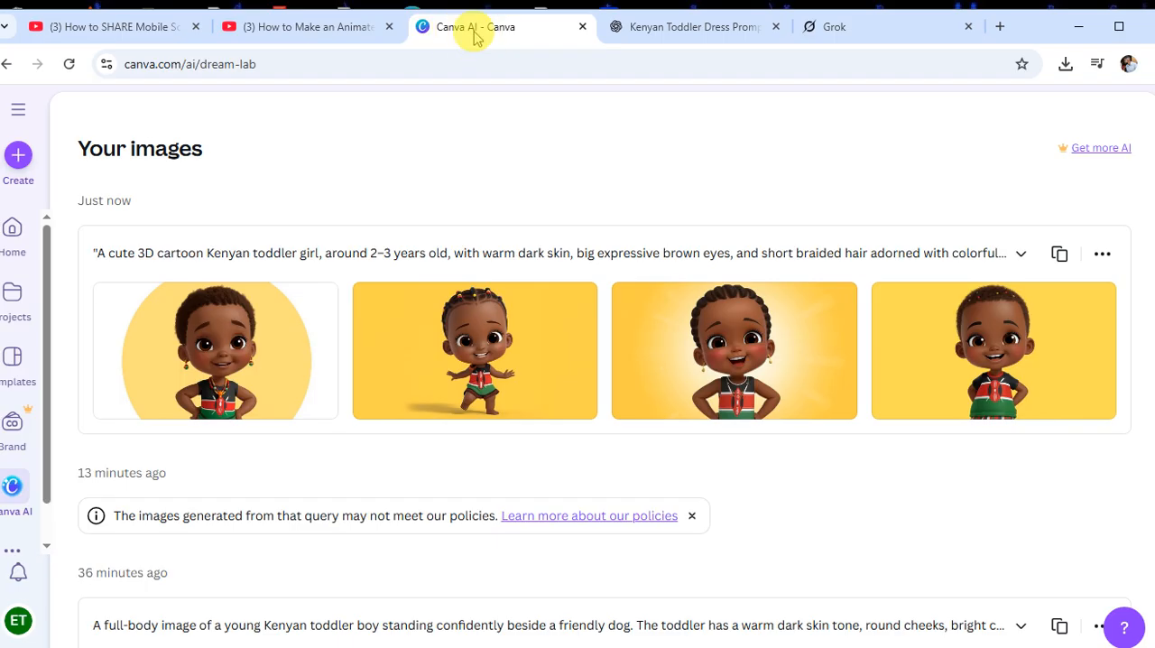
click(667, 30)
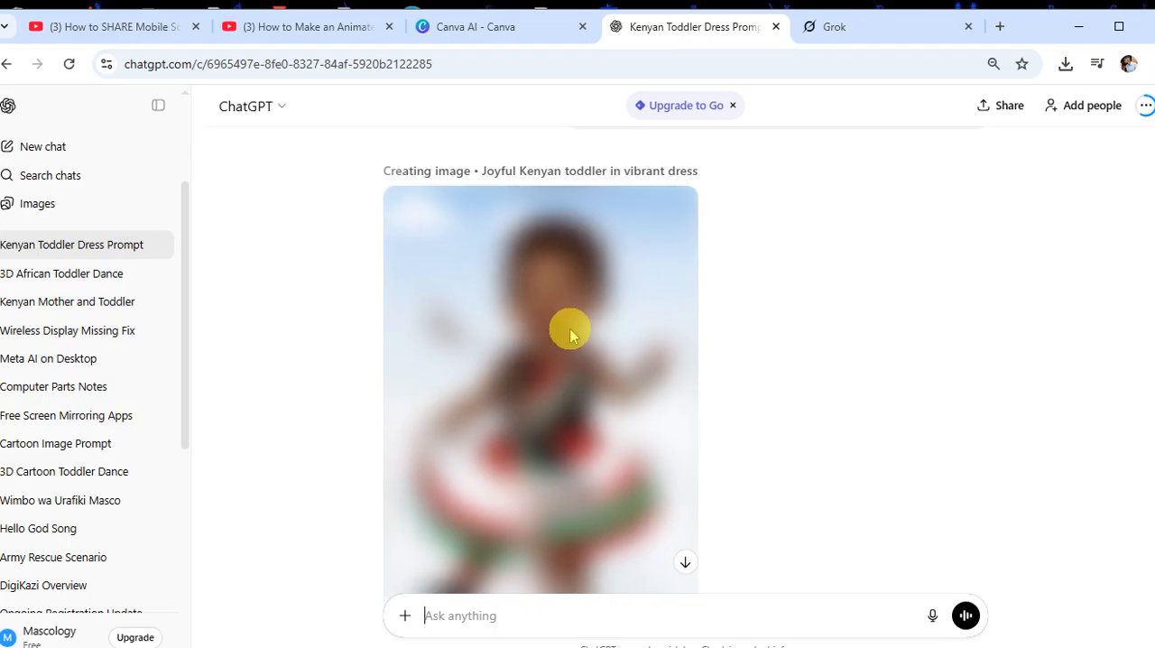
scroll(568, 331, down, 1)
scroll(578, 332, up, 1)
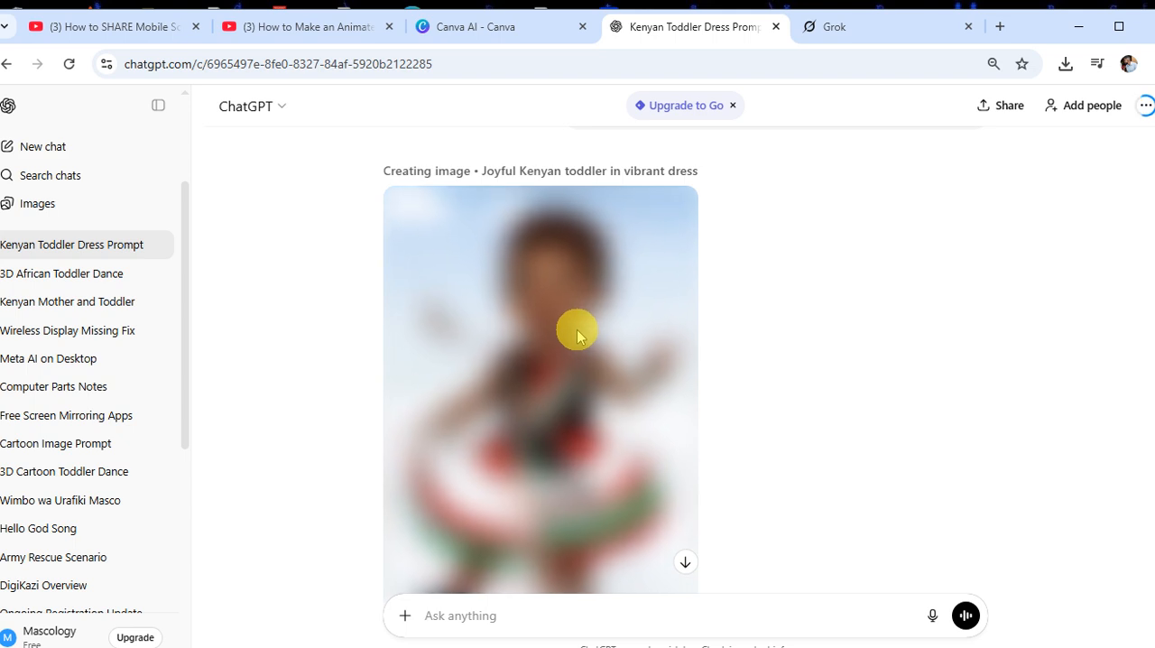
scroll(578, 332, down, 1)
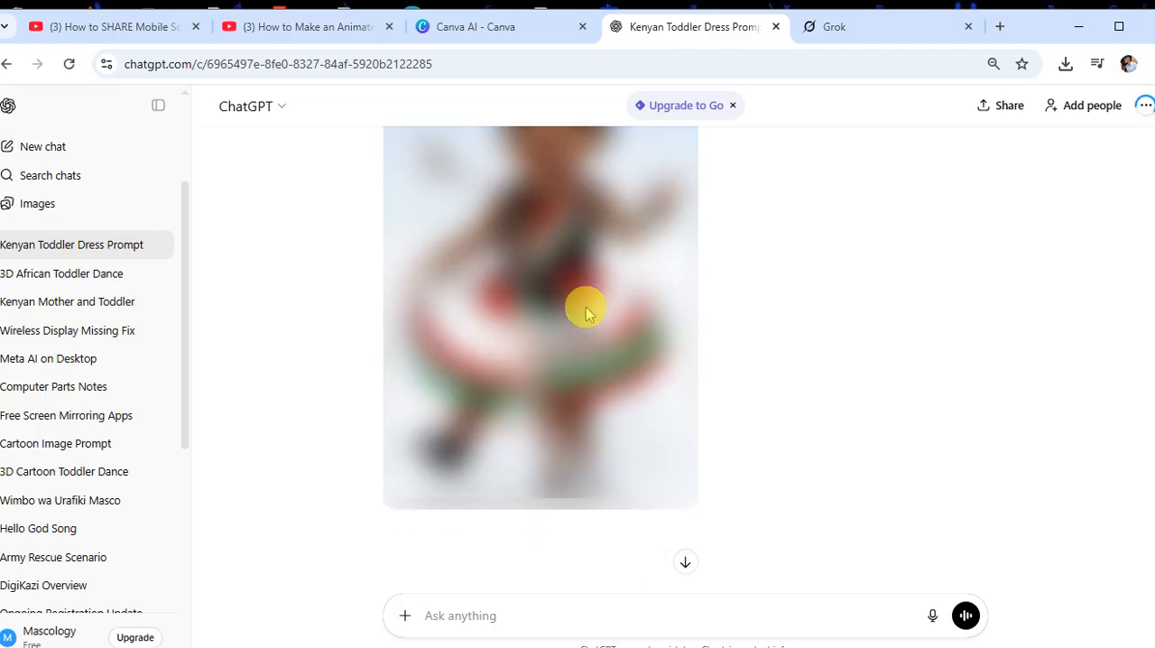
Switch to Canva AI and review the generated Kenyan toddler images, enlarging the second one and closing its preview
click(487, 26)
mouse_move(488, 356)
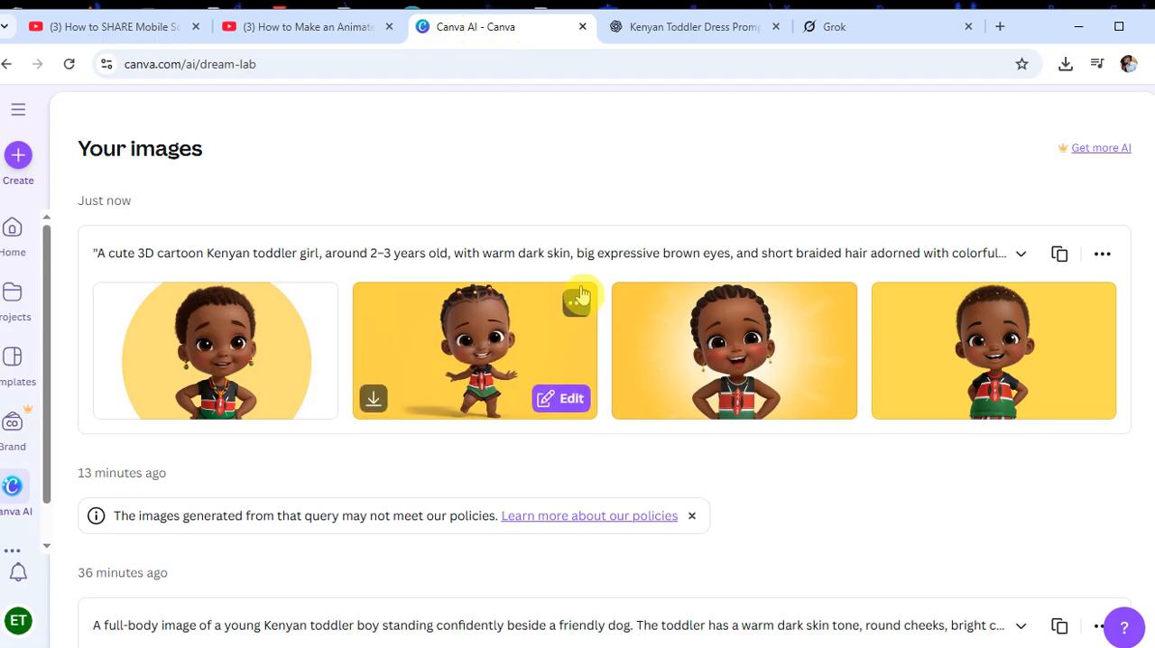
scroll(488, 271, down, 1)
click(485, 266)
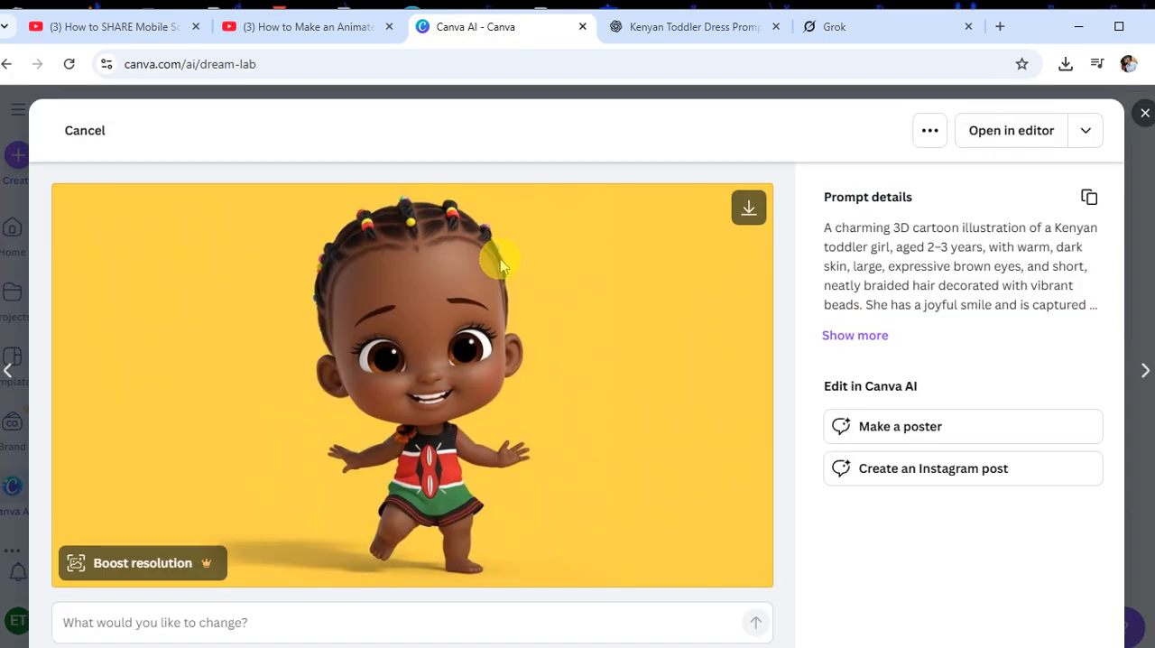
click(1144, 113)
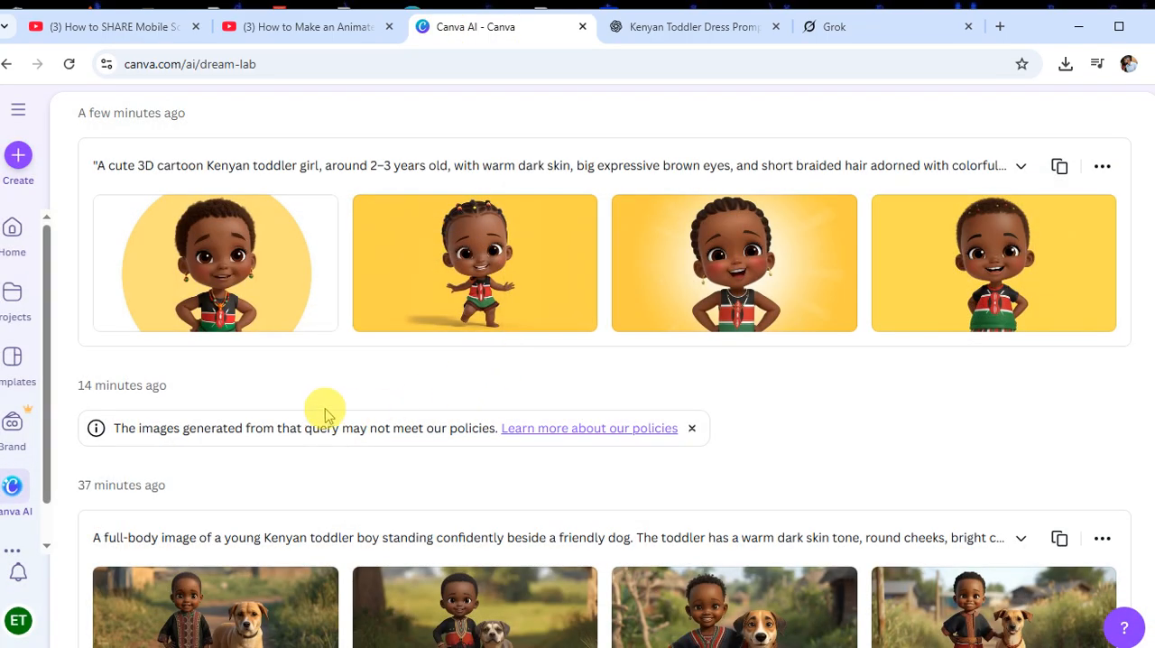
scroll(289, 401, down, 2)
scroll(451, 442, up, 4)
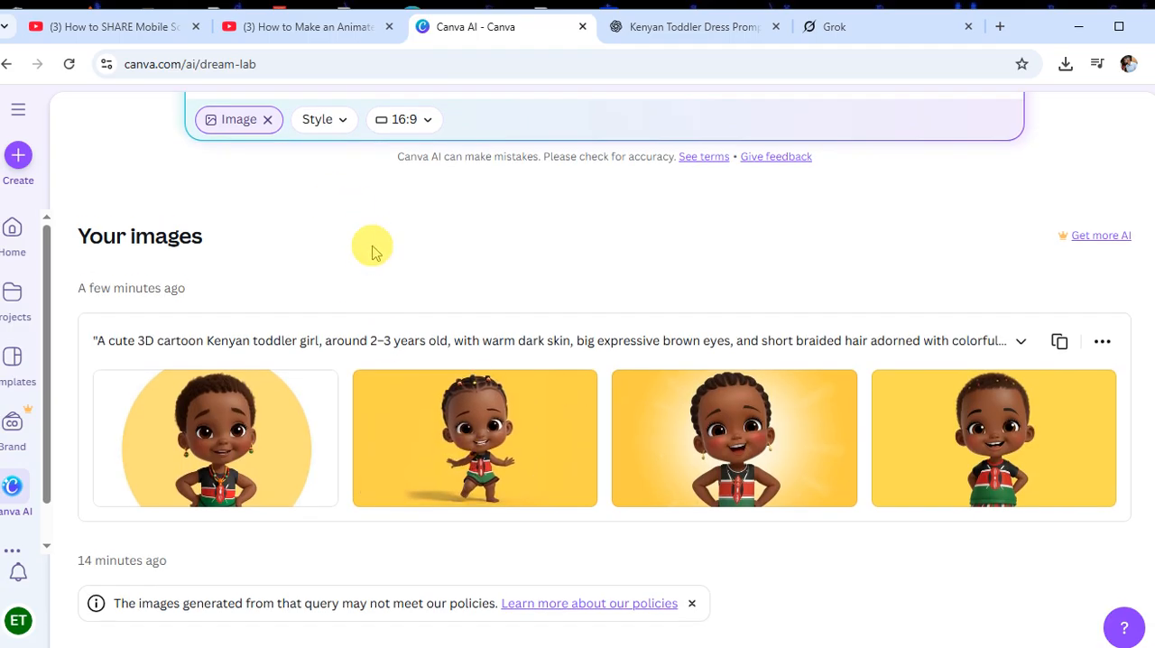
scroll(376, 328, up, 1)
scroll(397, 203, up, 1)
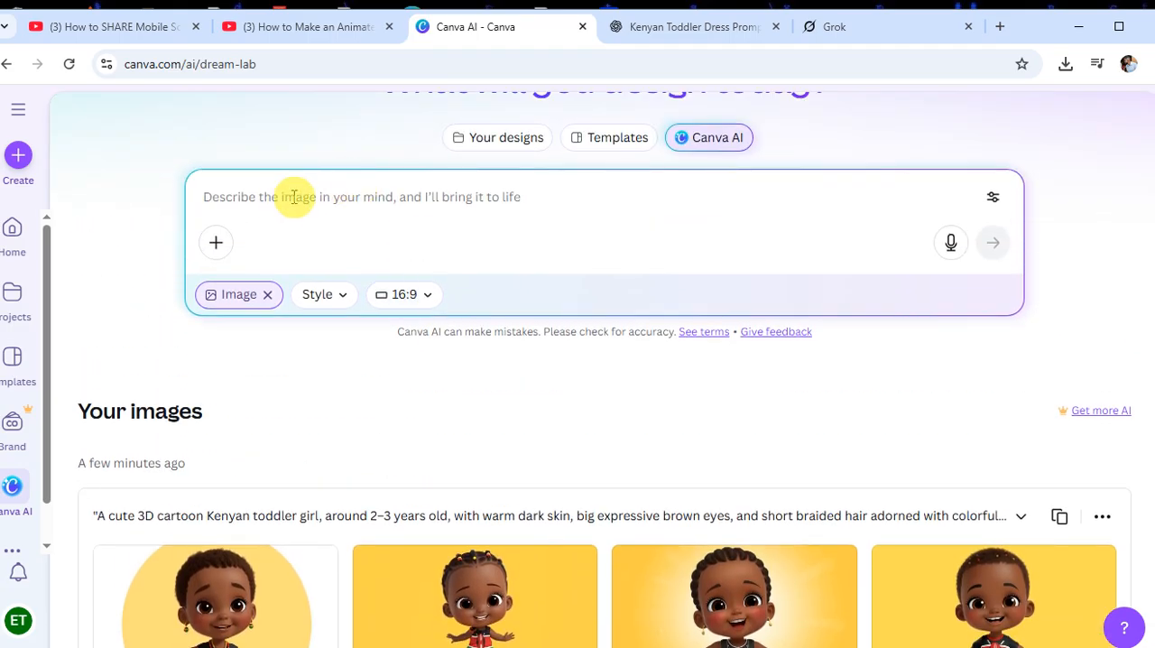
scroll(343, 248, down, 4)
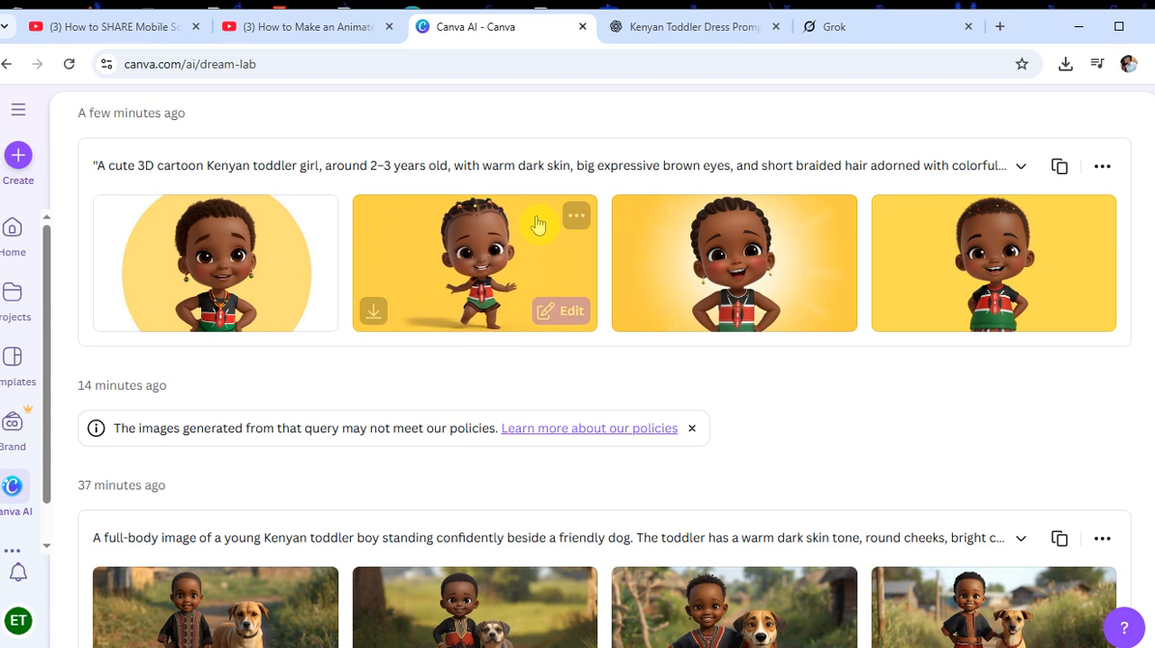
Switch to ChatGPT, inspect the finished Kenyan toddler image enlarged, and download it, checking the file in the browser's downloads
click(682, 27)
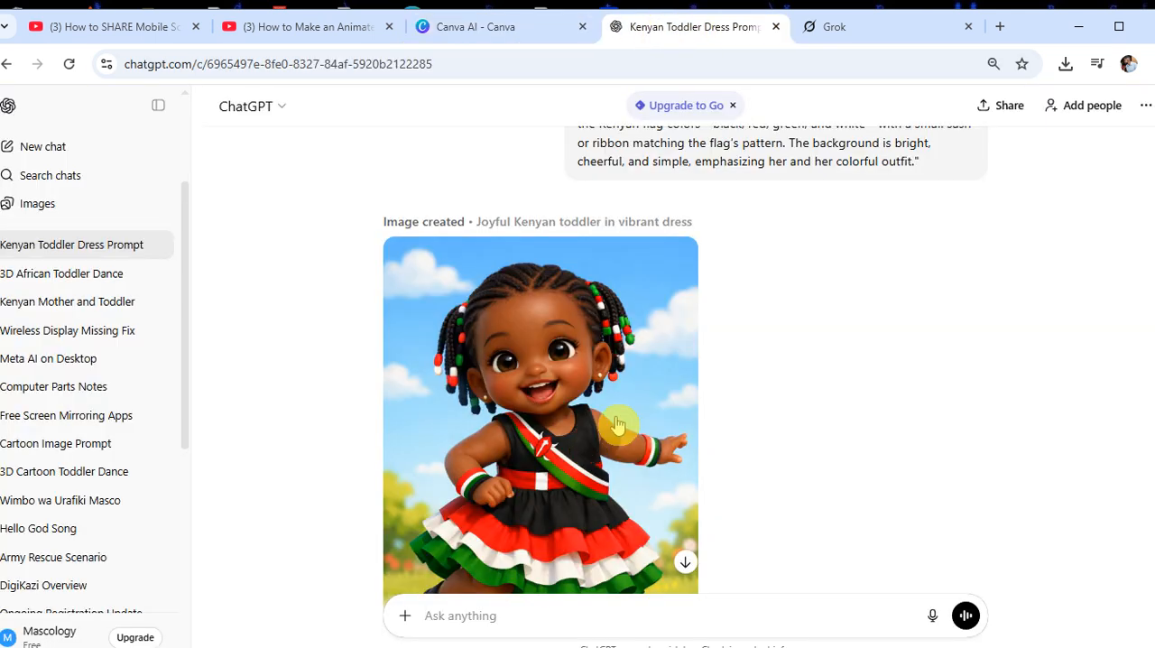
scroll(584, 323, down, 2)
scroll(577, 334, up, 1)
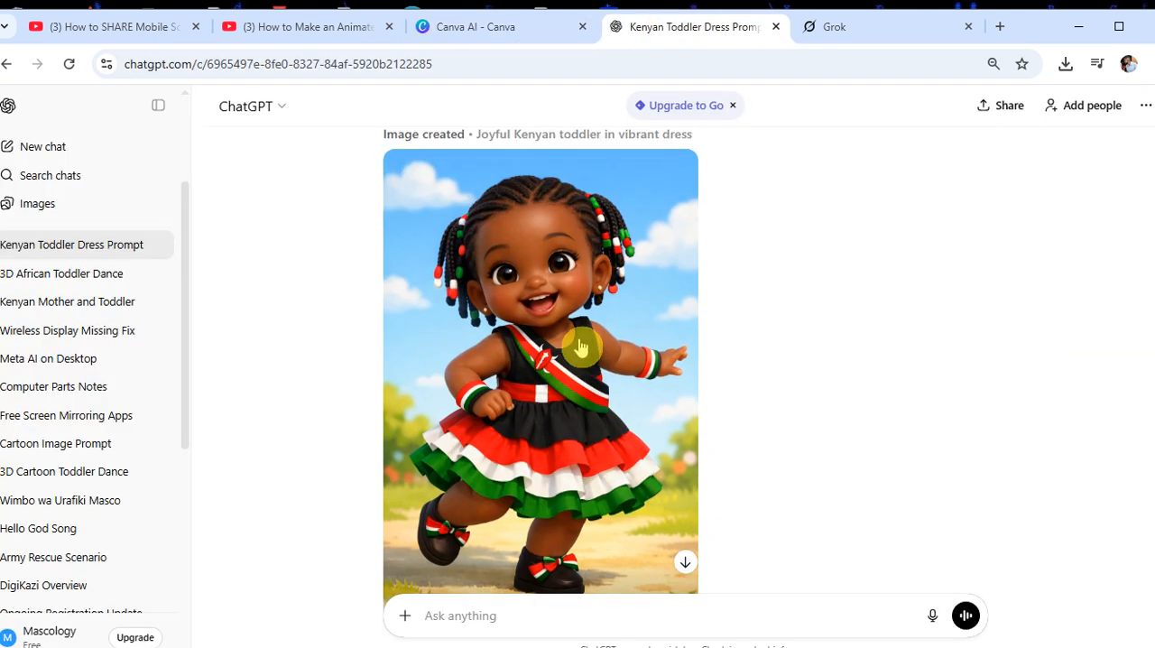
scroll(553, 255, down, 1)
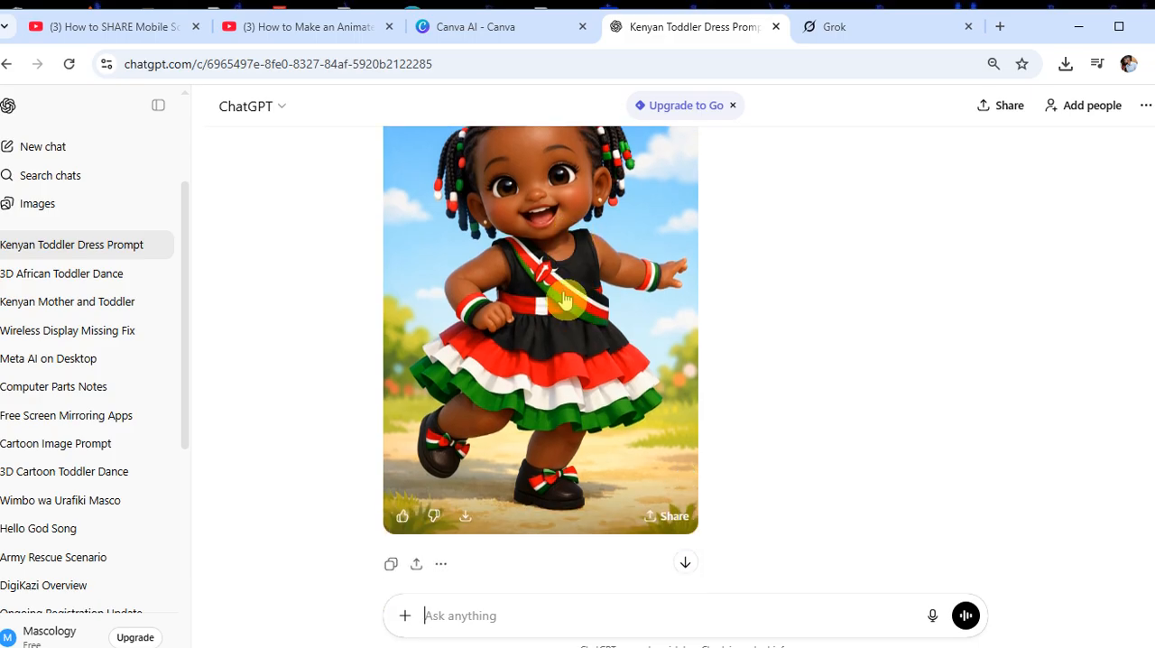
click(550, 248)
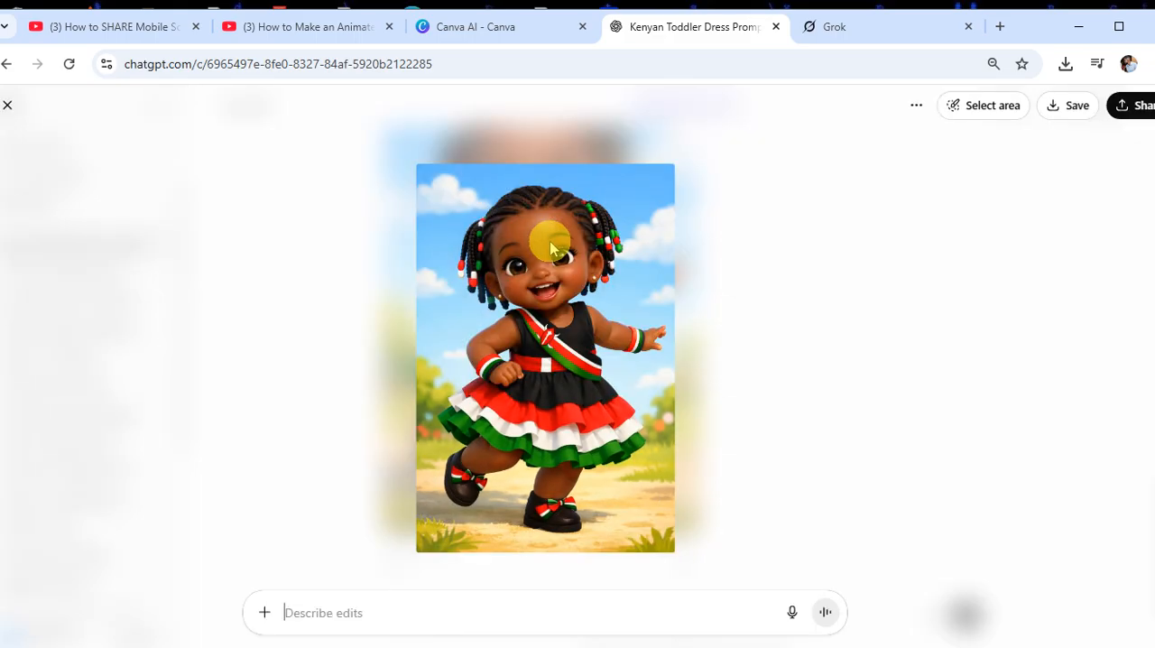
key(Escape)
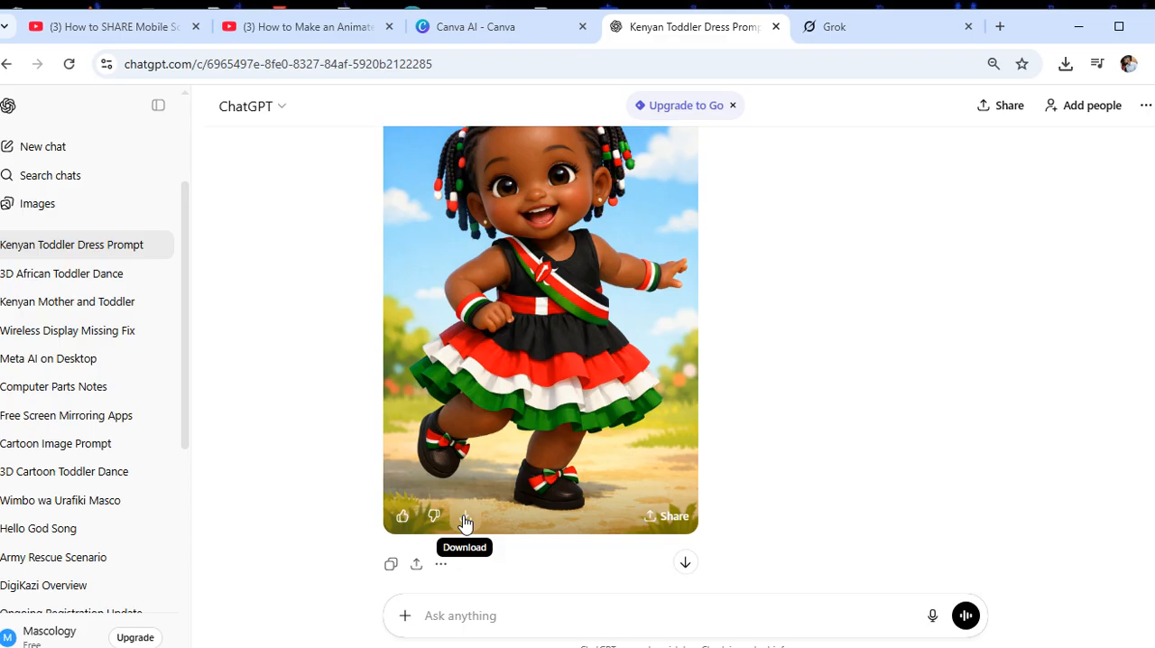
click(465, 522)
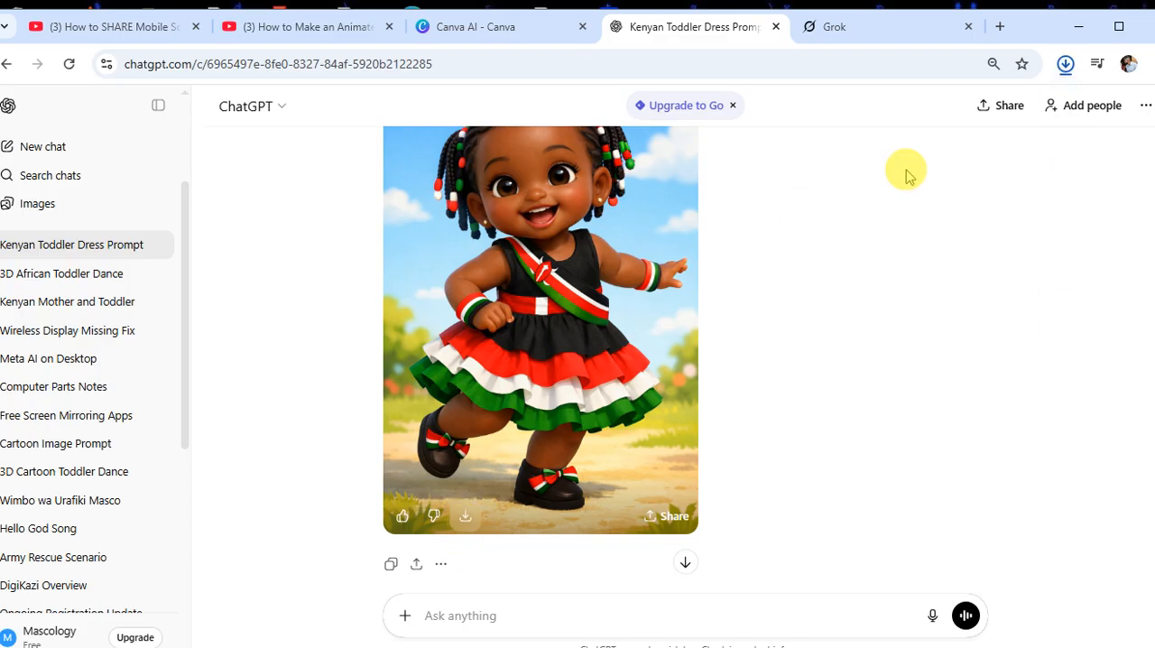
click(1066, 64)
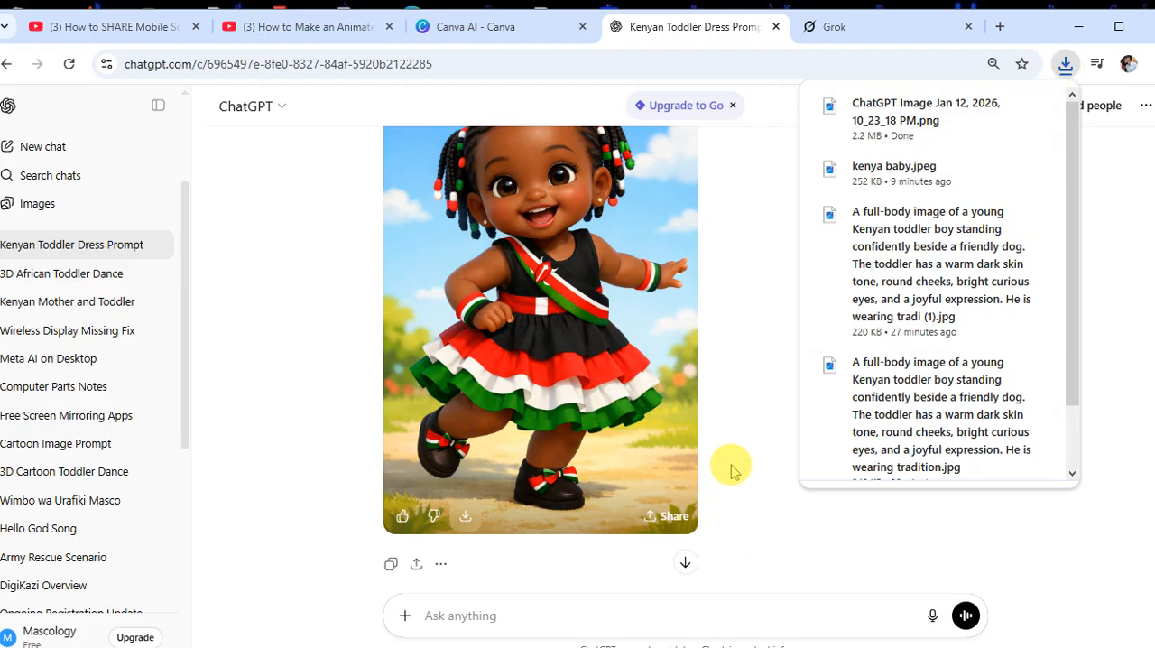
Switch to Grok and attach the file "ChatGPT Image Jan 12, 2026, 10_23_18 PM" from Downloads to a new chat
click(839, 27)
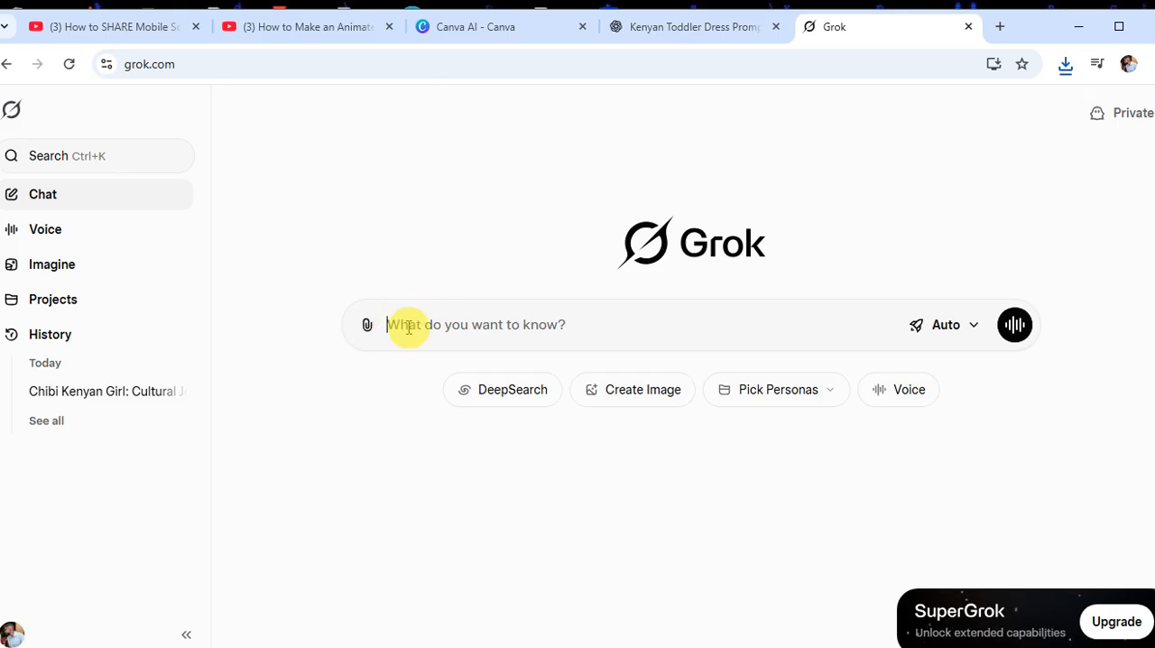
click(369, 330)
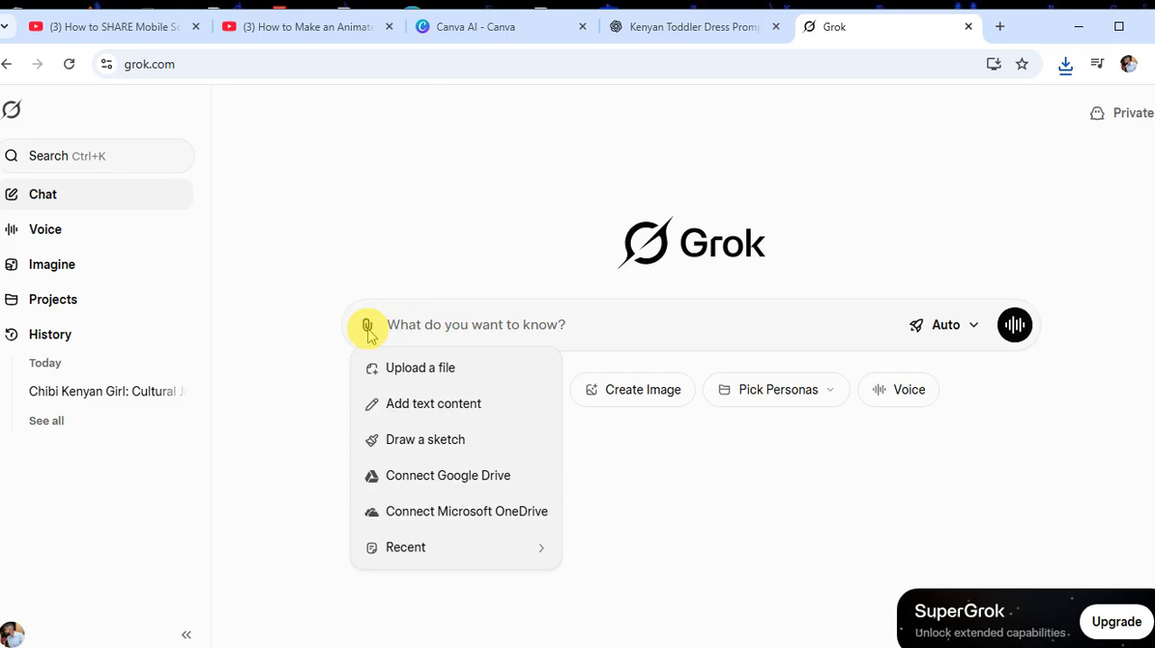
click(400, 366)
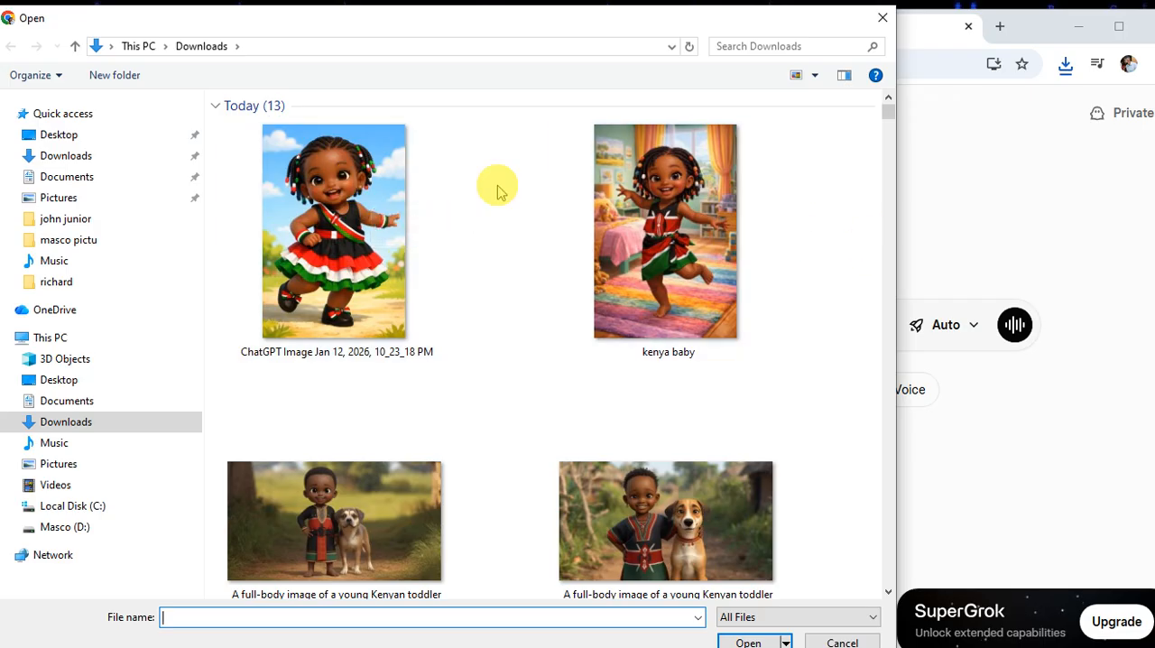
click(346, 193)
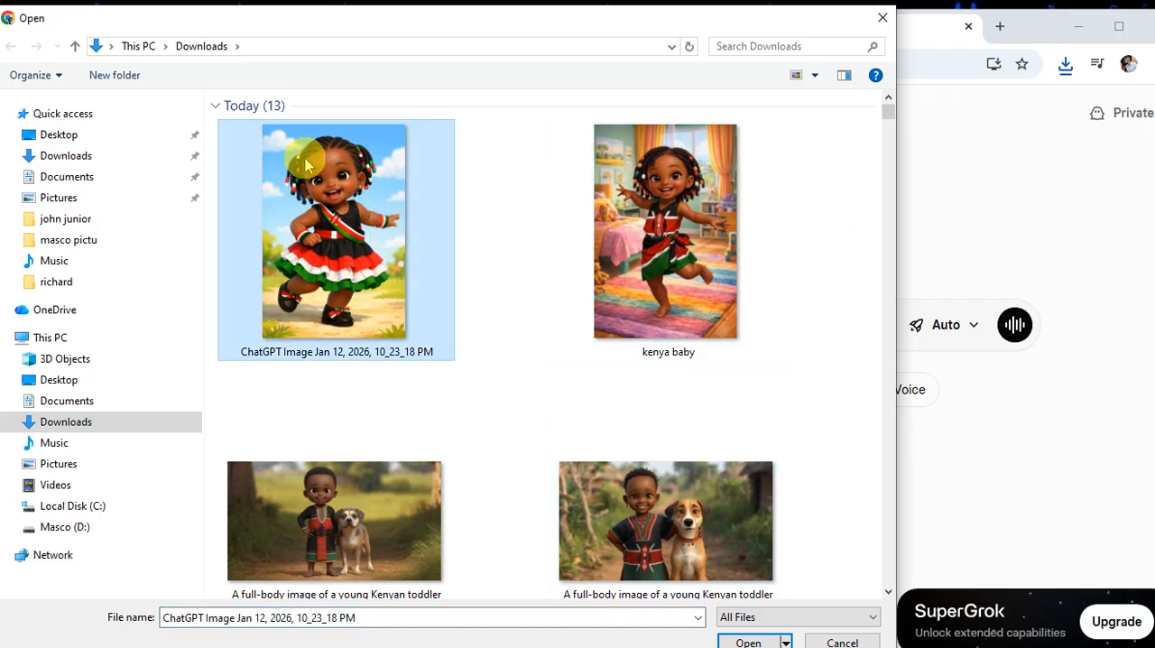
click(748, 641)
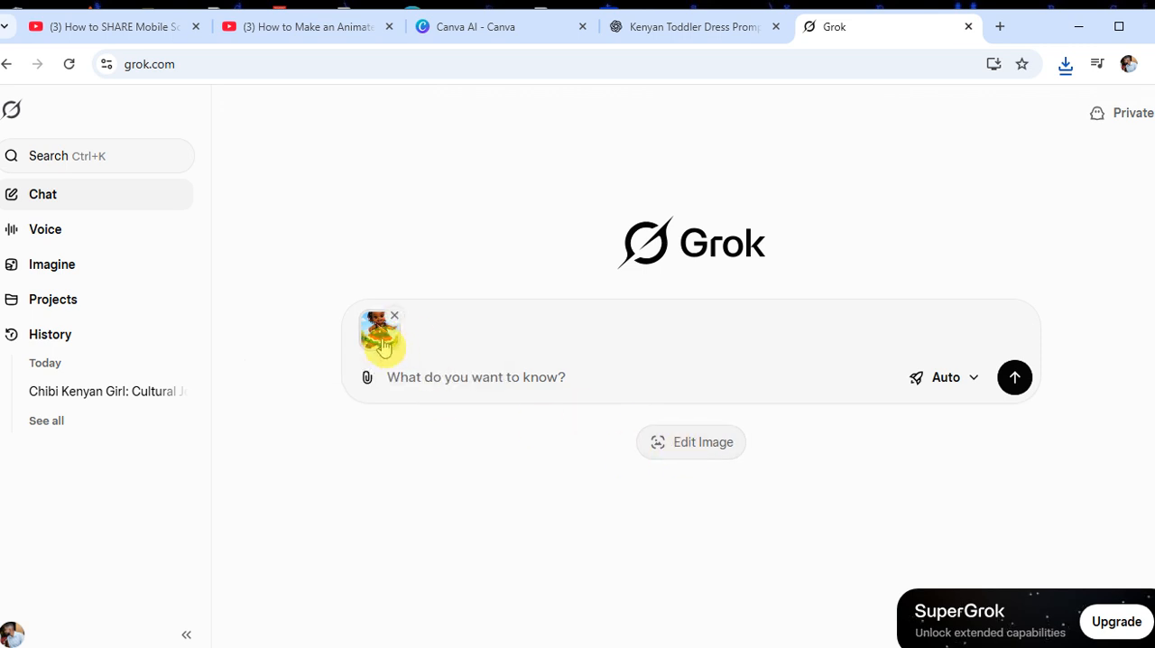
Open the attached toddler image for editing and change its background to London
click(693, 459)
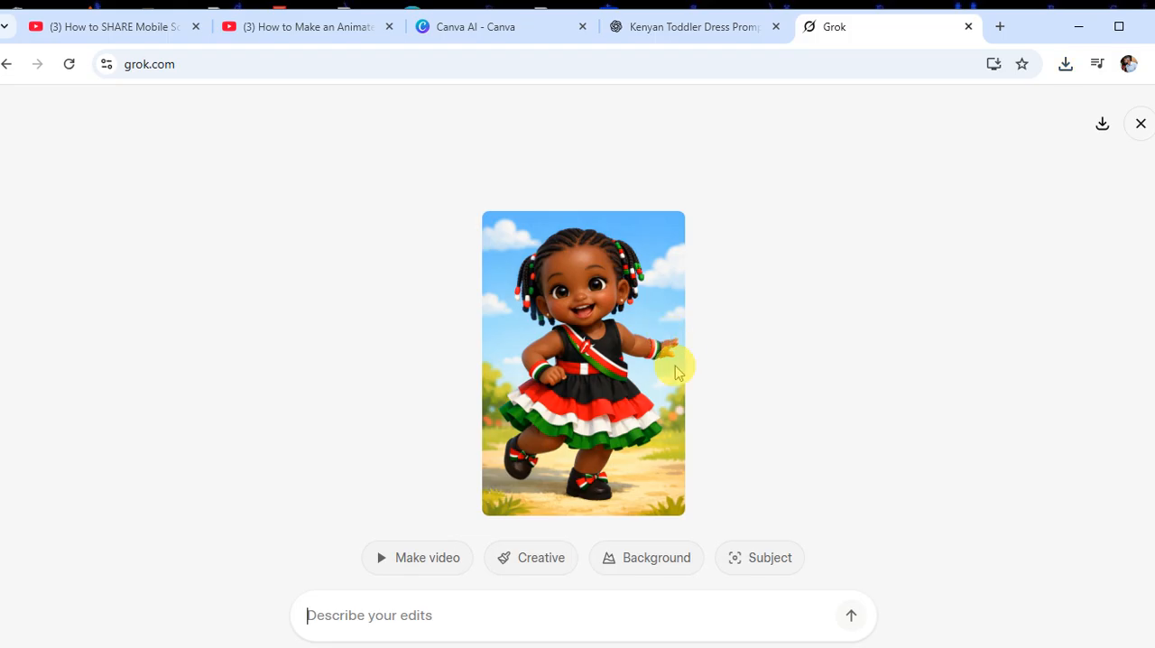
click(664, 561)
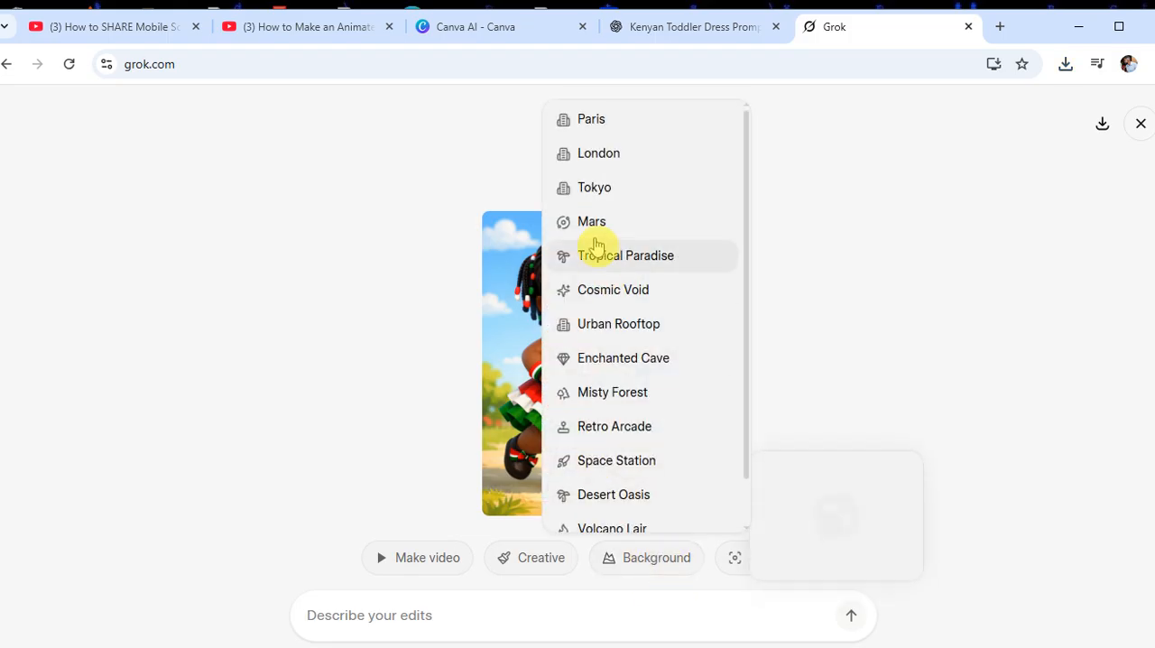
click(609, 159)
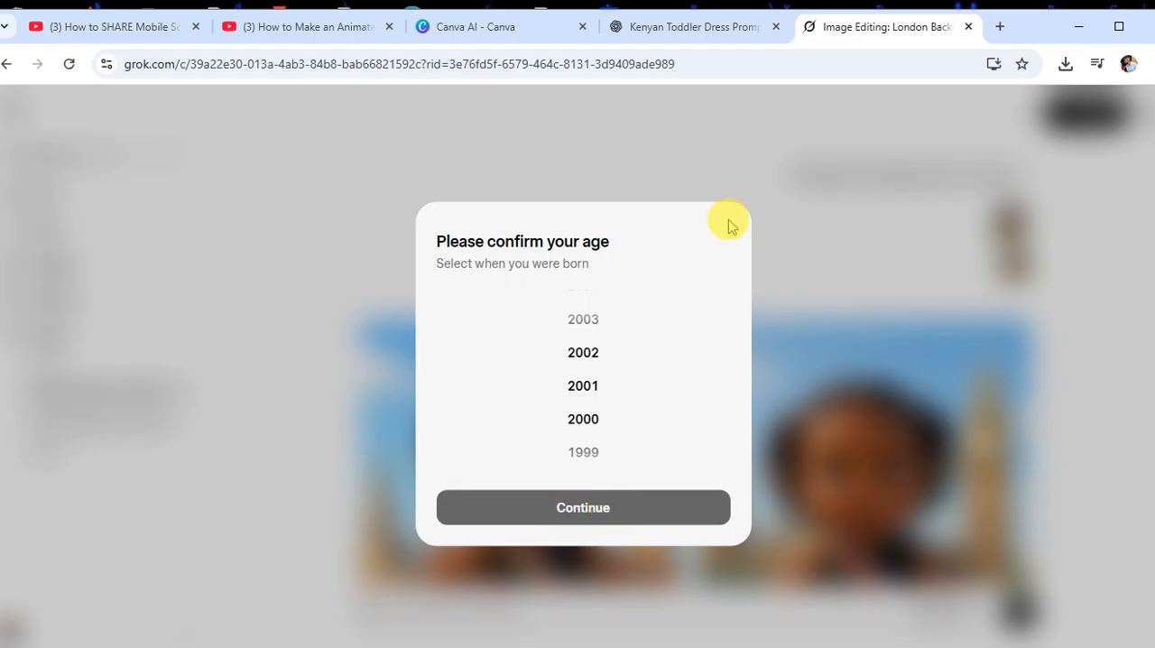
Select the birth year in the age confirmation and continue
scroll(591, 369, down, 3)
scroll(592, 402, down, 6)
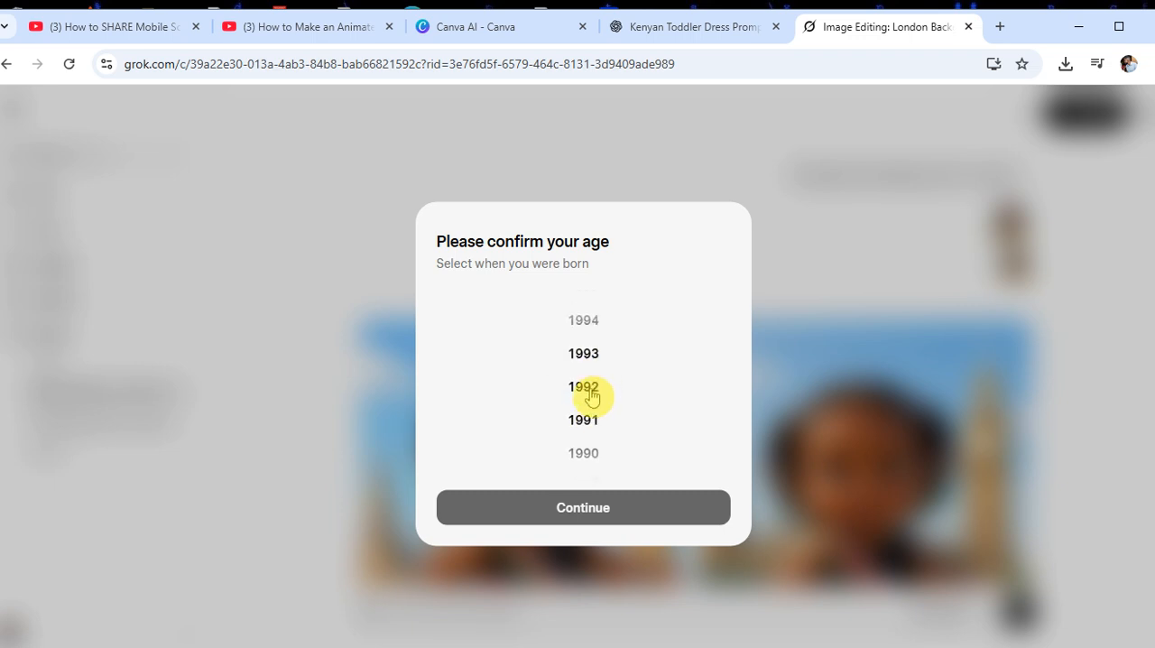
scroll(587, 377, down, 5)
scroll(591, 377, down, 1)
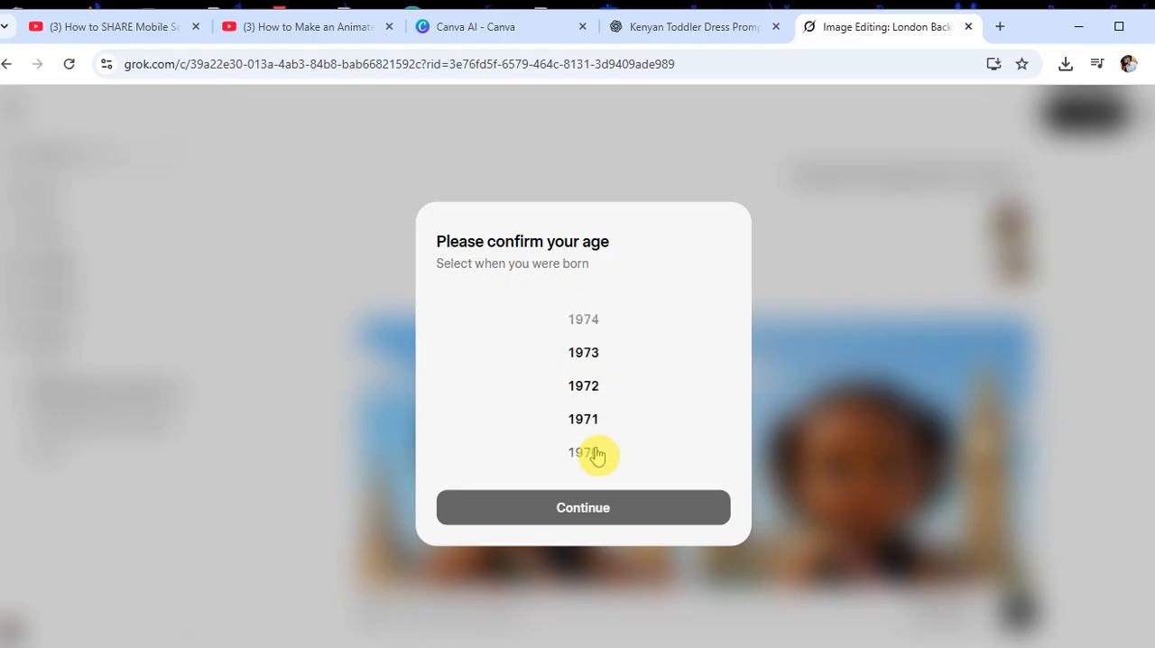
scroll(592, 370, up, 20)
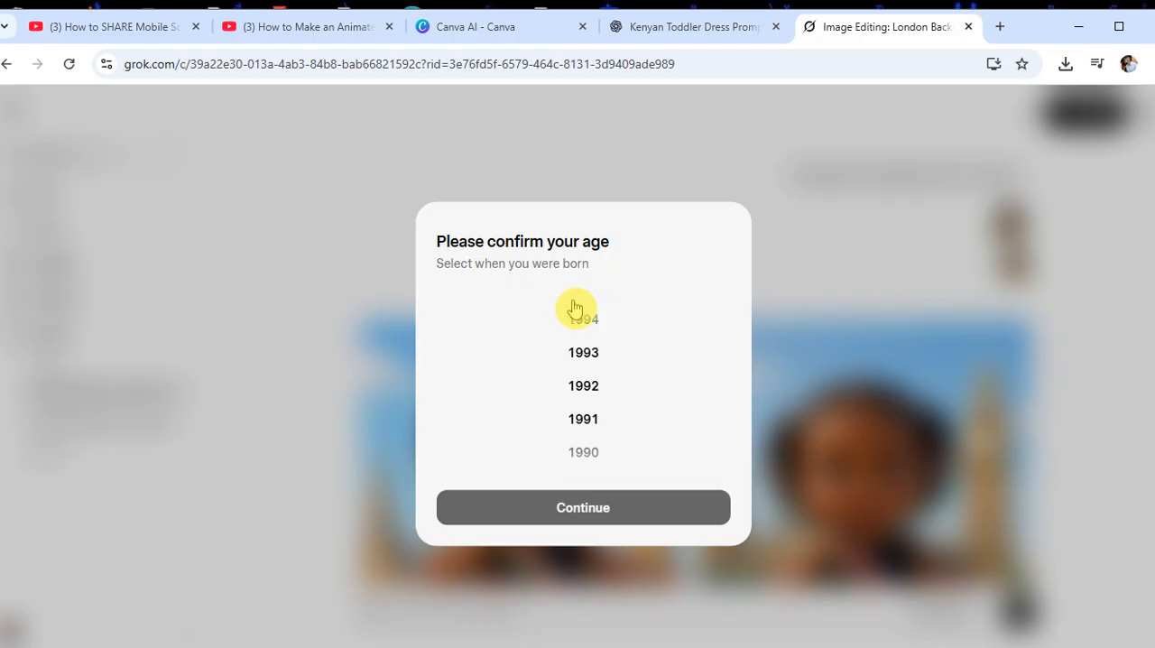
scroll(592, 374, up, 3)
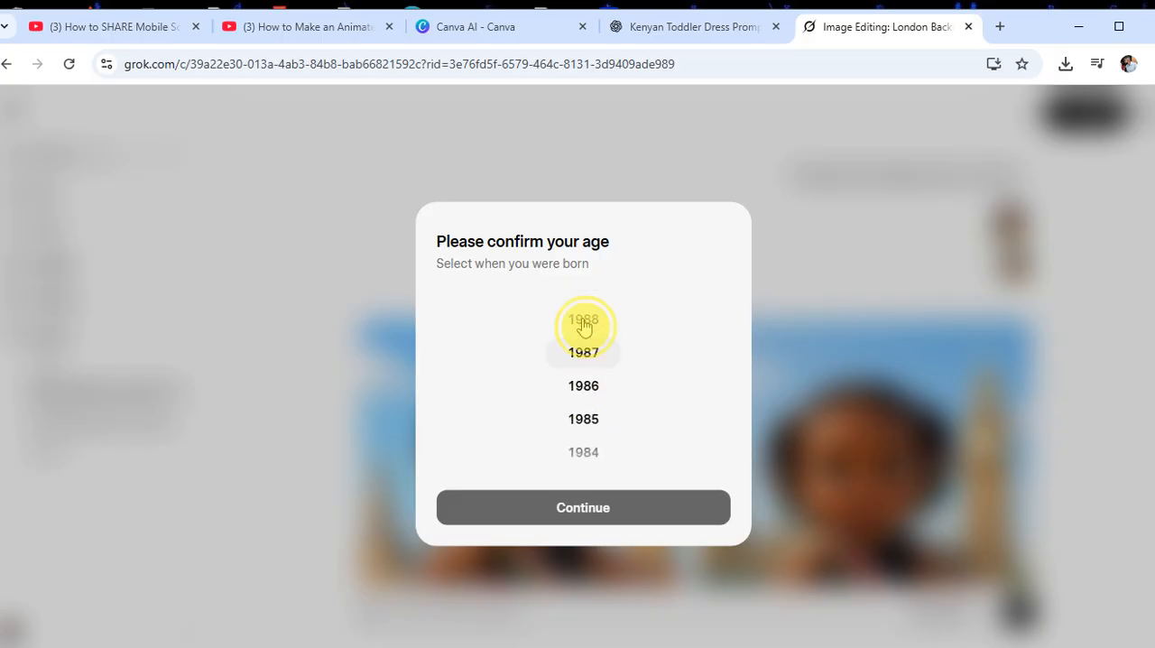
click(583, 323)
click(599, 513)
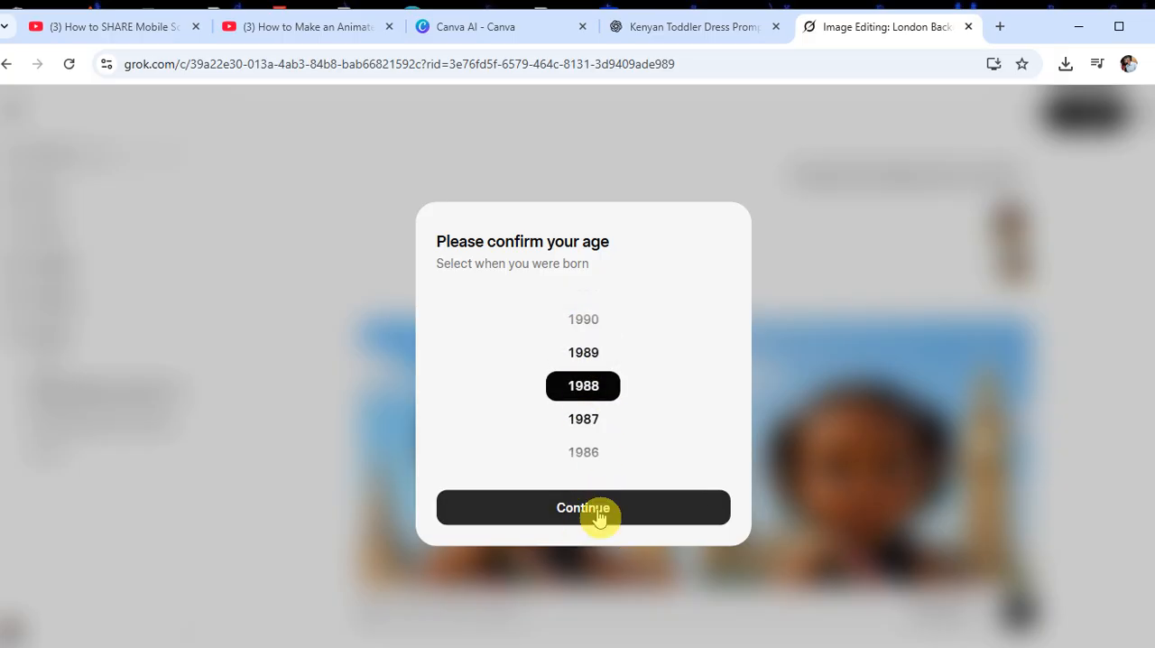
Examine the two edited toddler images with the London background from head to feet
scroll(653, 354, down, 2)
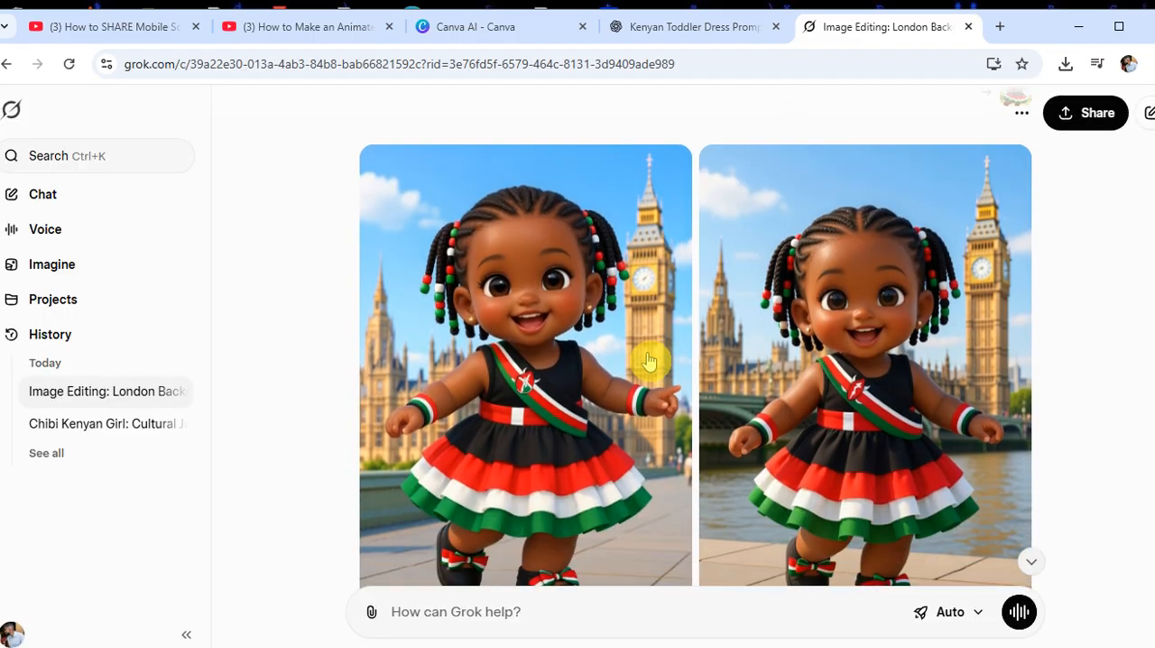
scroll(644, 366, down, 3)
scroll(639, 377, up, 3)
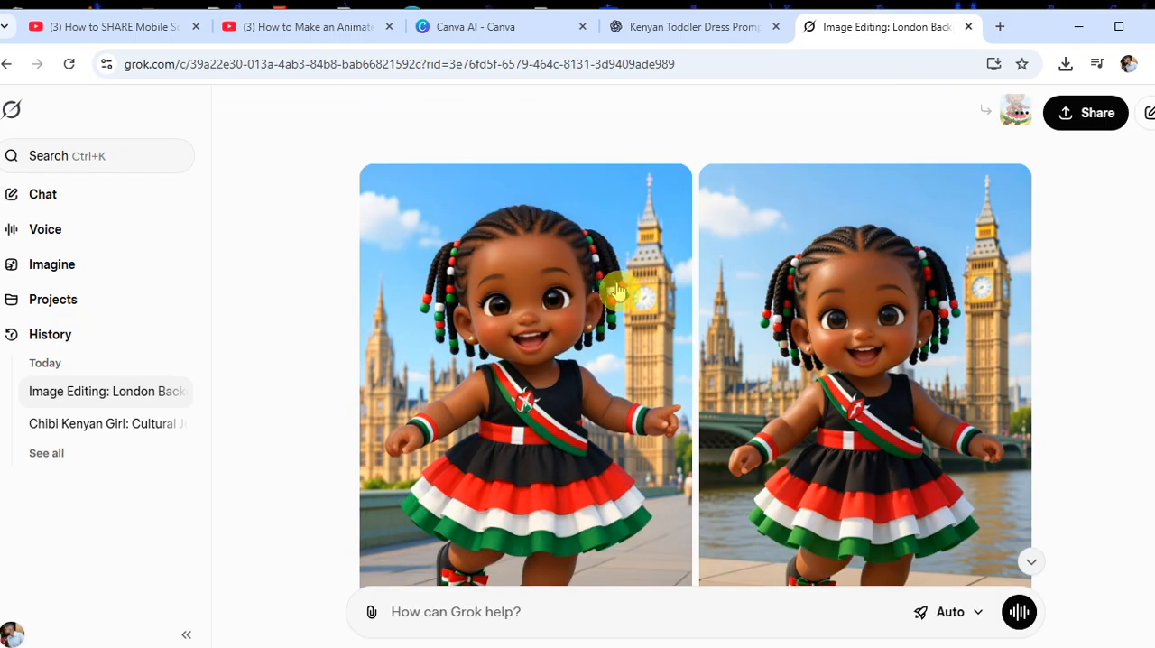
scroll(617, 290, down, 2)
scroll(596, 338, up, 1)
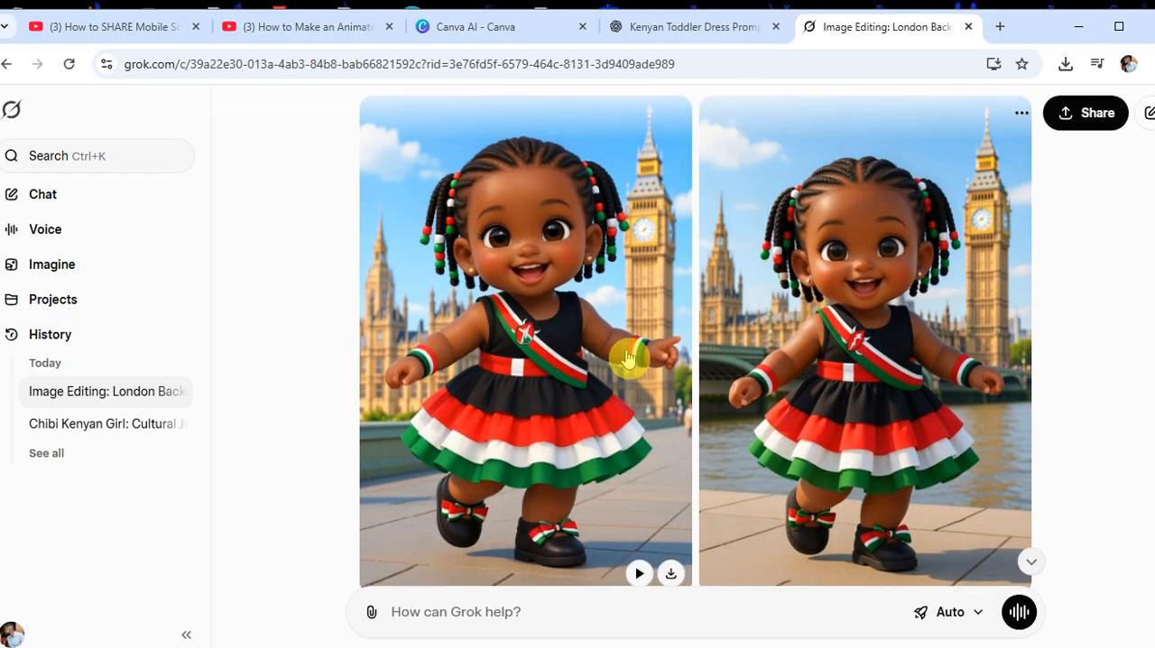
scroll(722, 334, up, 1)
scroll(727, 315, down, 1)
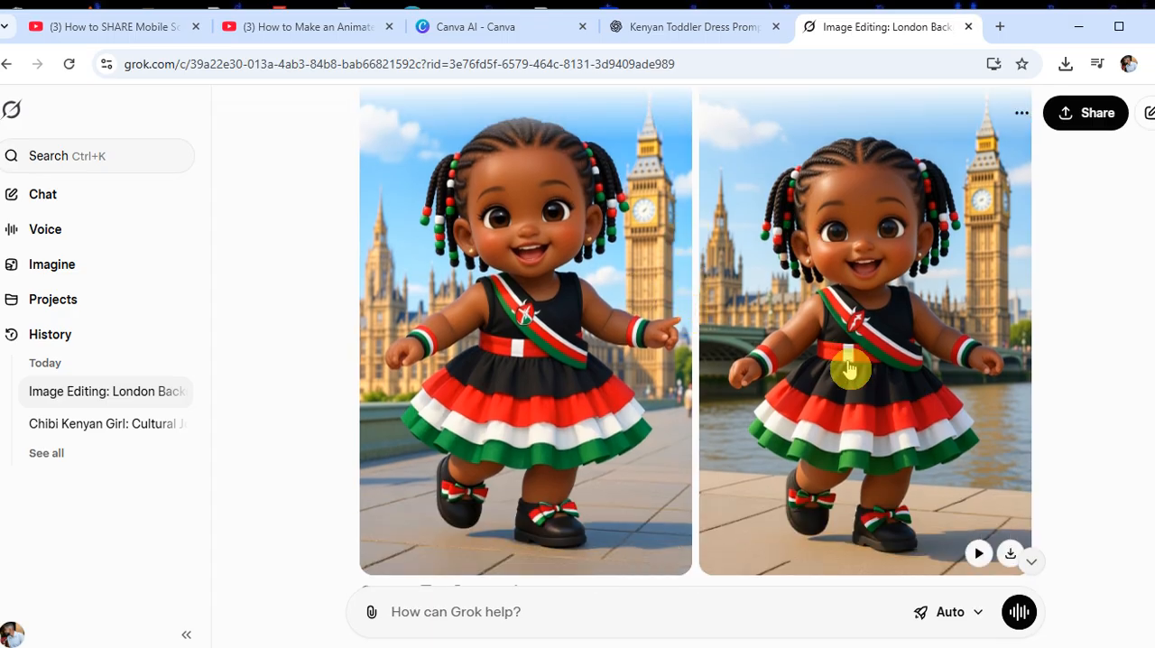
scroll(953, 452, down, 1)
scroll(947, 414, up, 1)
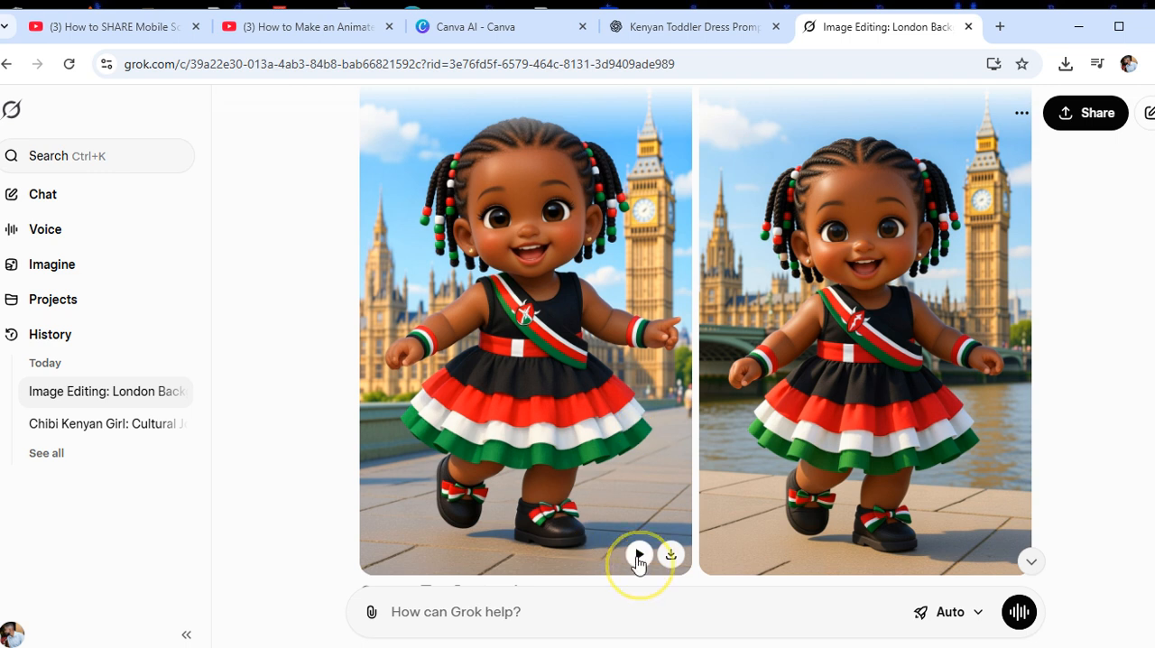
Start generating a video from the first London-background toddler image, and switch to ChatGPT meanwhile
click(639, 555)
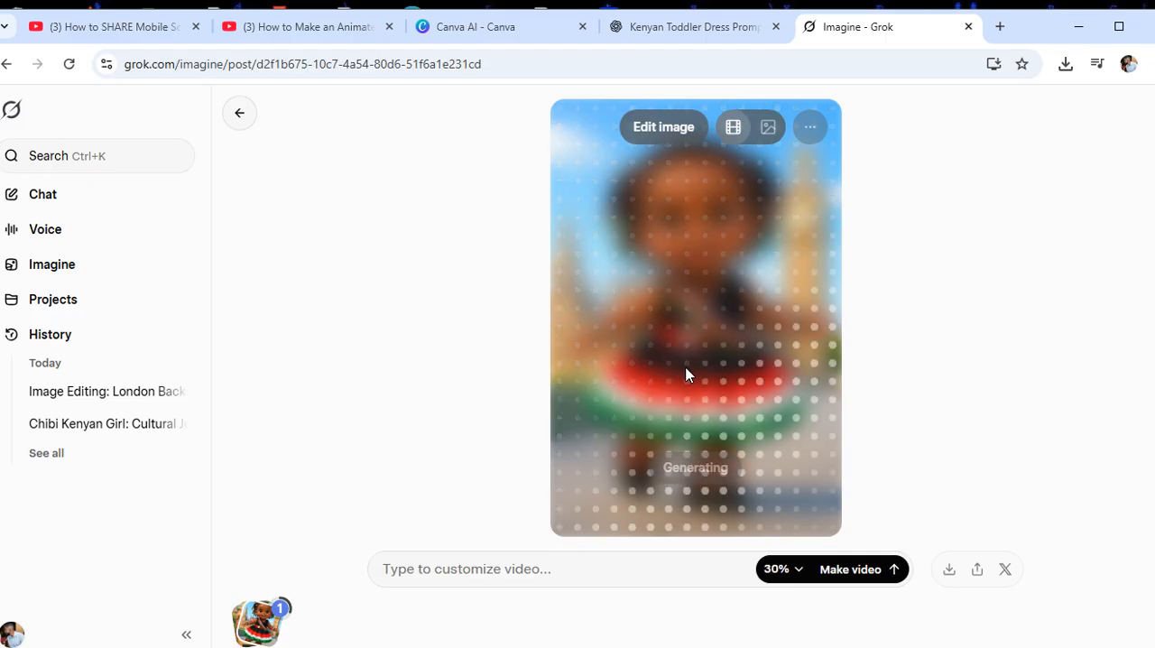
click(675, 38)
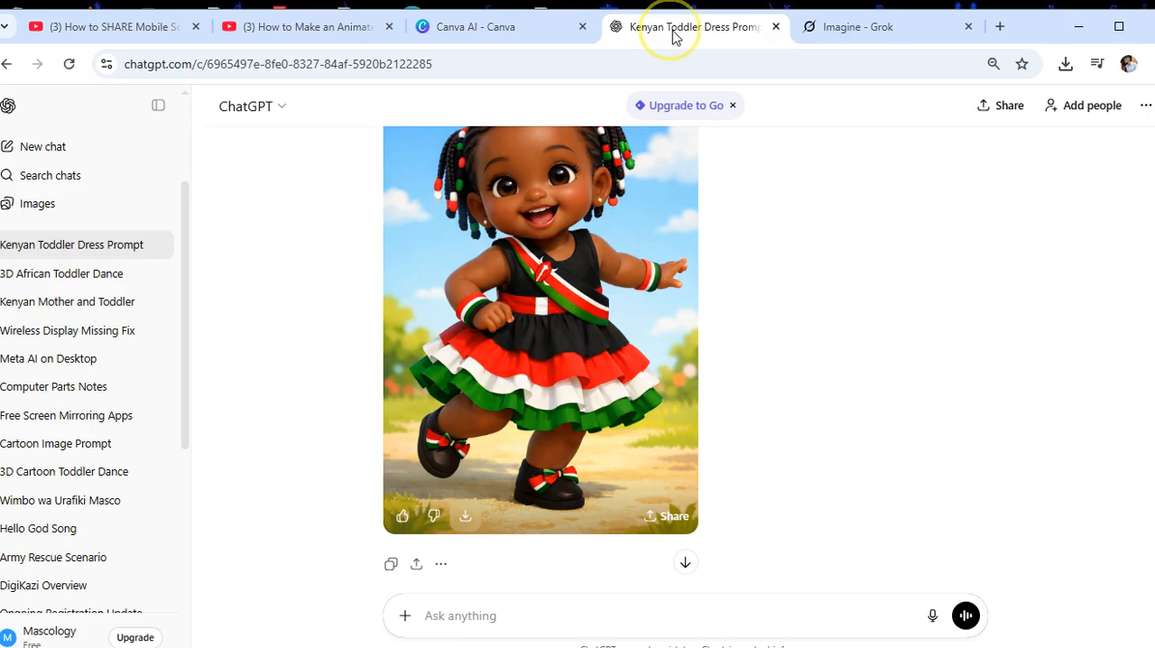
Compare the toddler prompt and its generated image in ChatGPT with the Canva versions of the same prompt
scroll(490, 293, up, 2)
scroll(585, 237, up, 5)
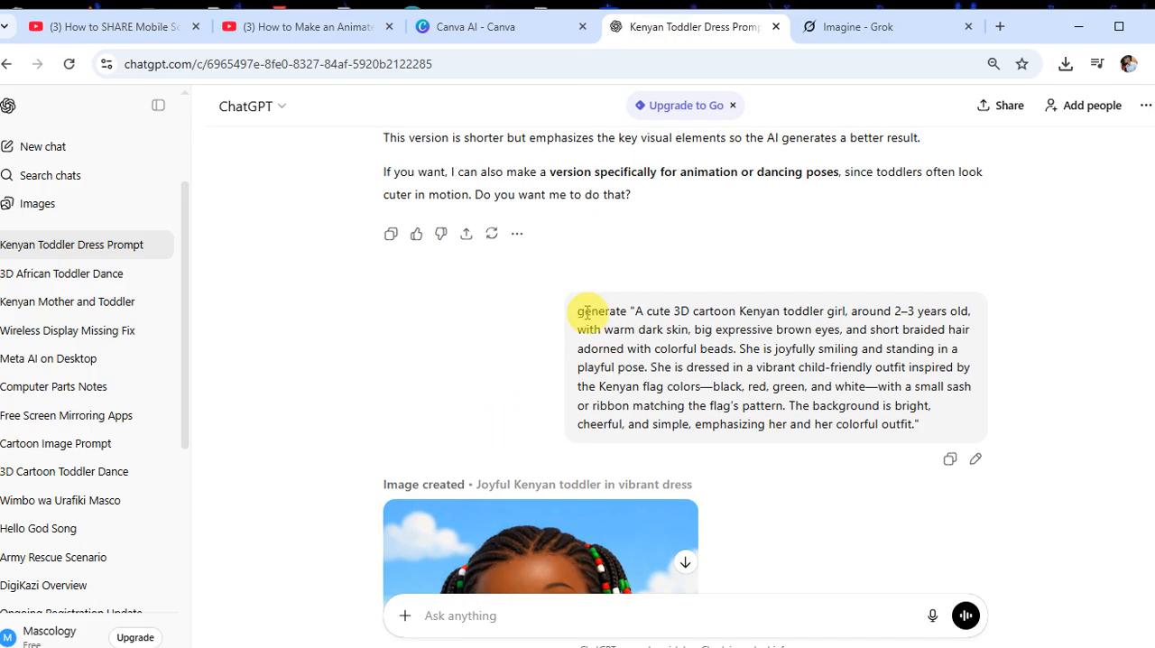
scroll(614, 296, down, 7)
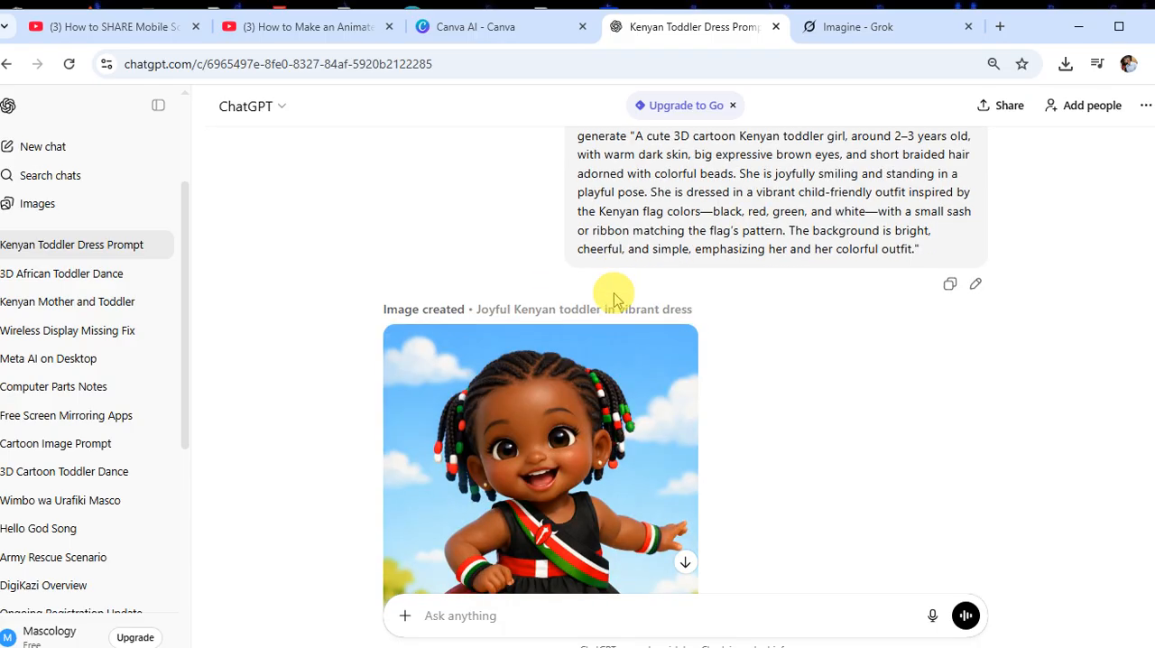
scroll(593, 247, up, 5)
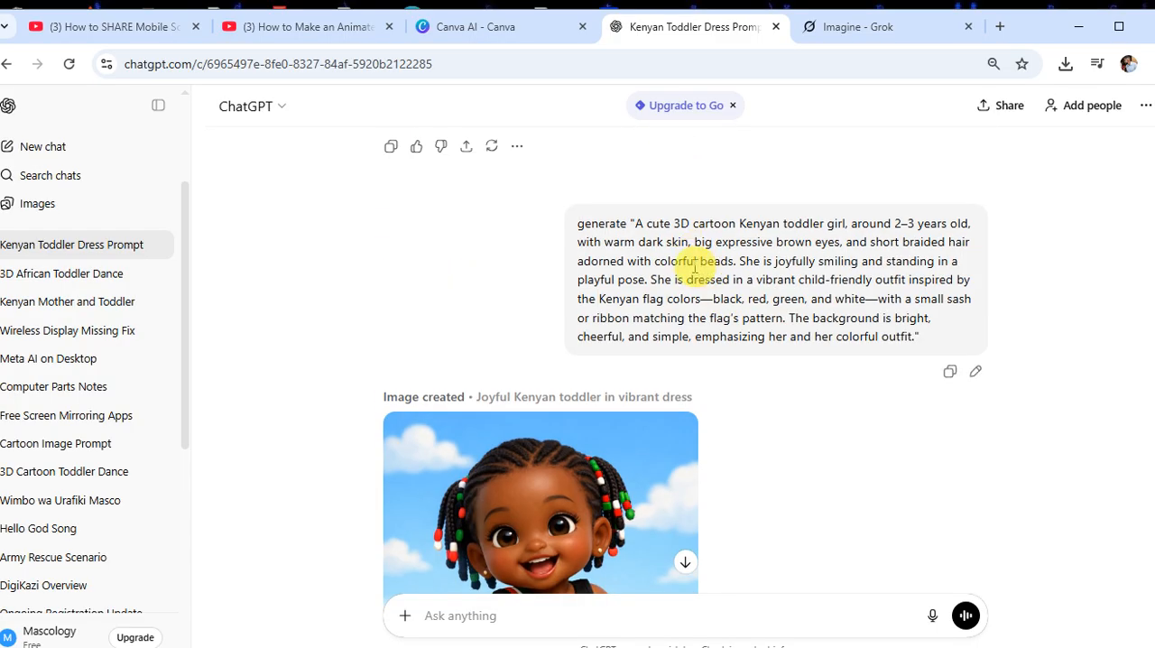
scroll(677, 261, down, 4)
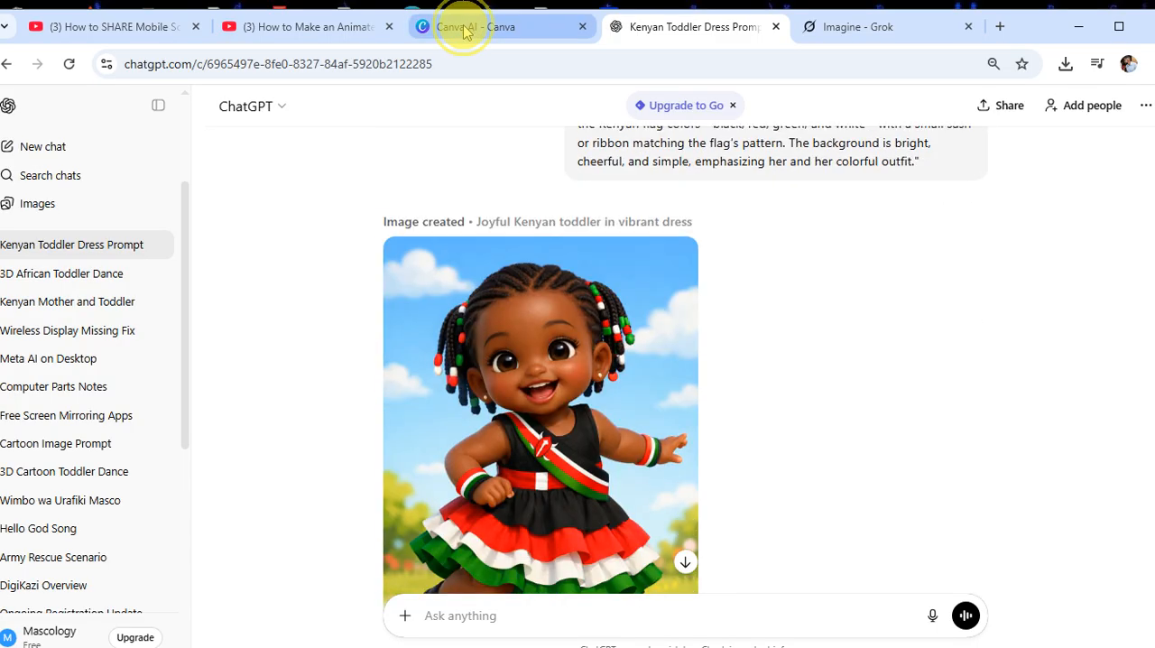
click(475, 27)
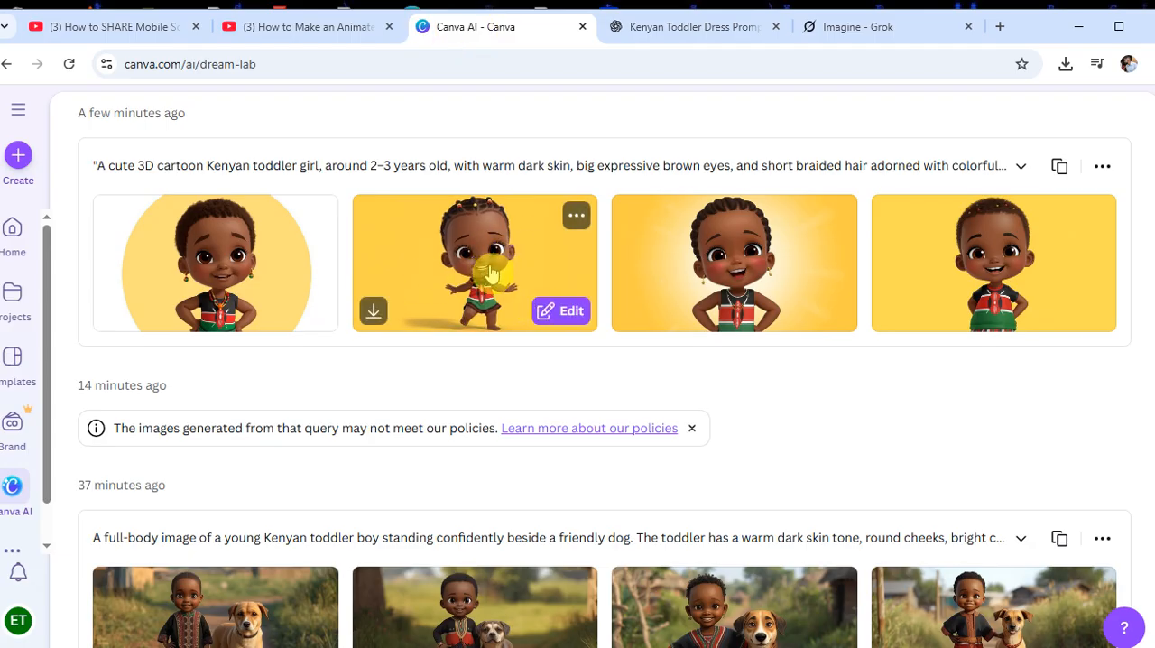
click(709, 26)
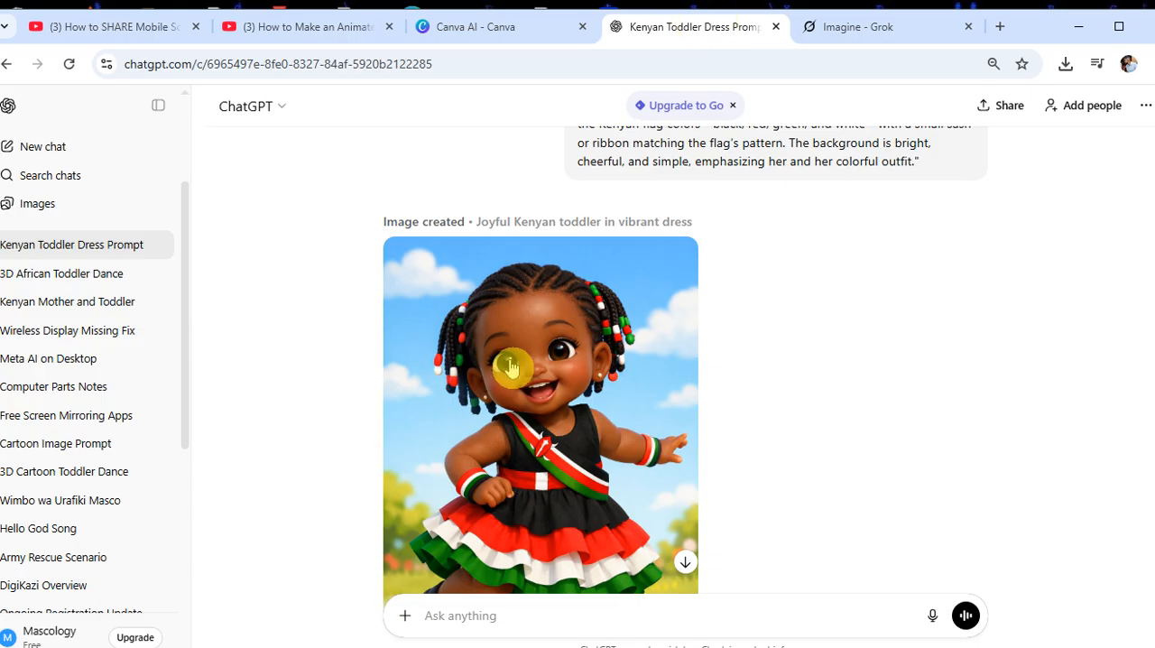
scroll(574, 276, down, 3)
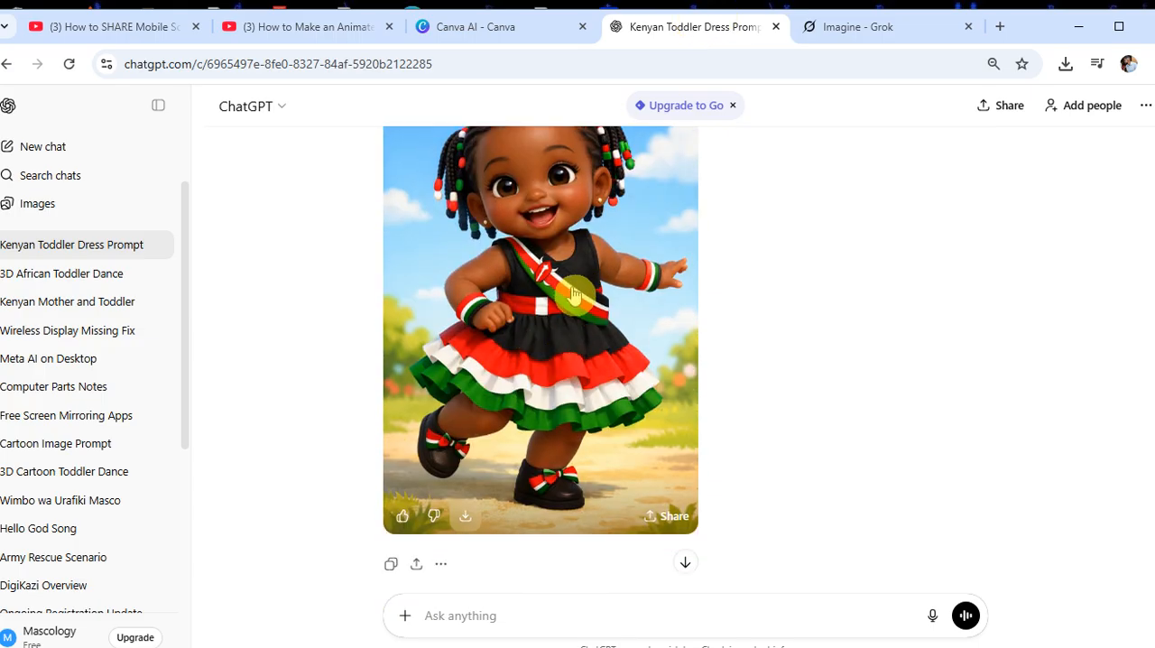
scroll(574, 293, down, 1)
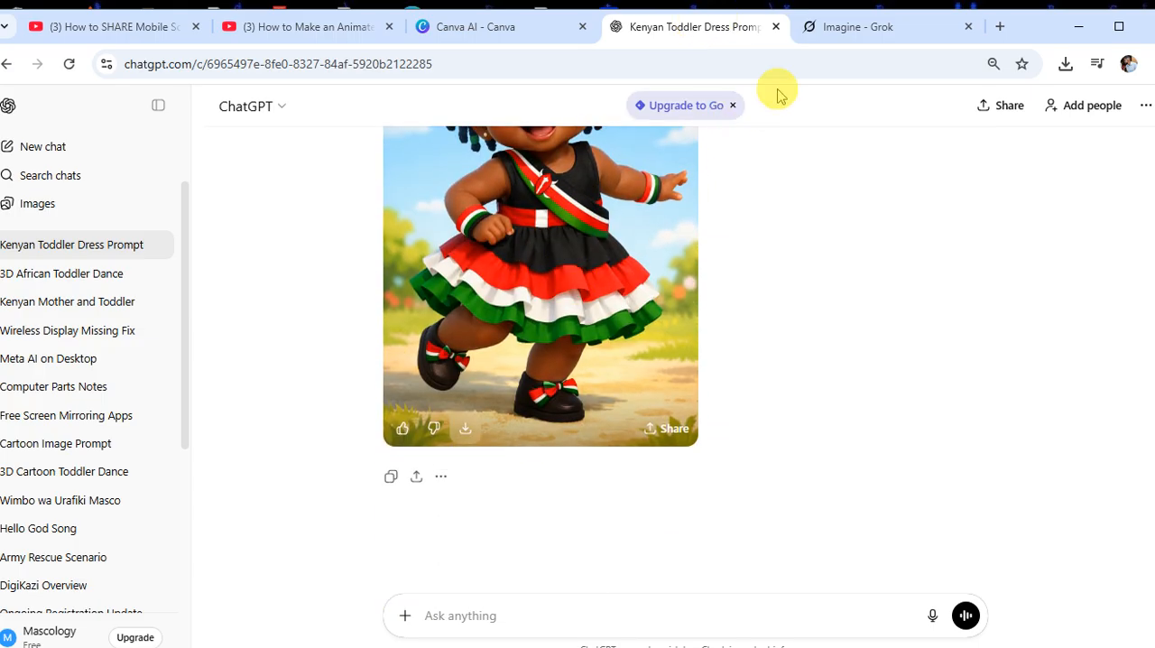
Return to Grok, watch the generated London toddler video, and pause it
click(845, 29)
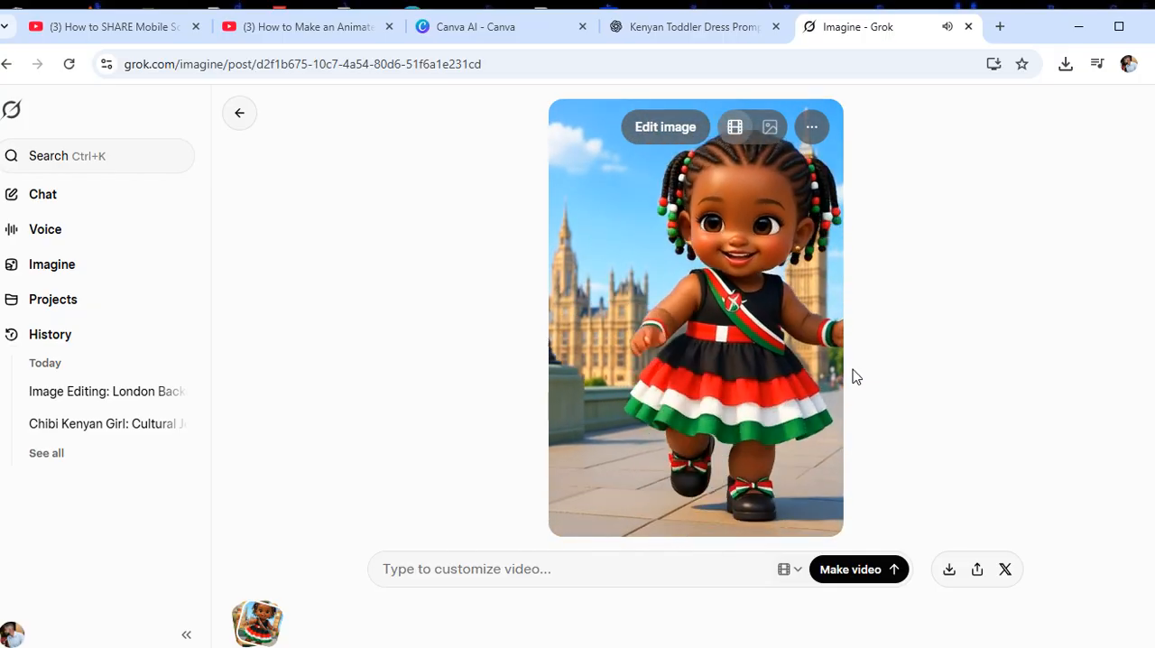
click(846, 373)
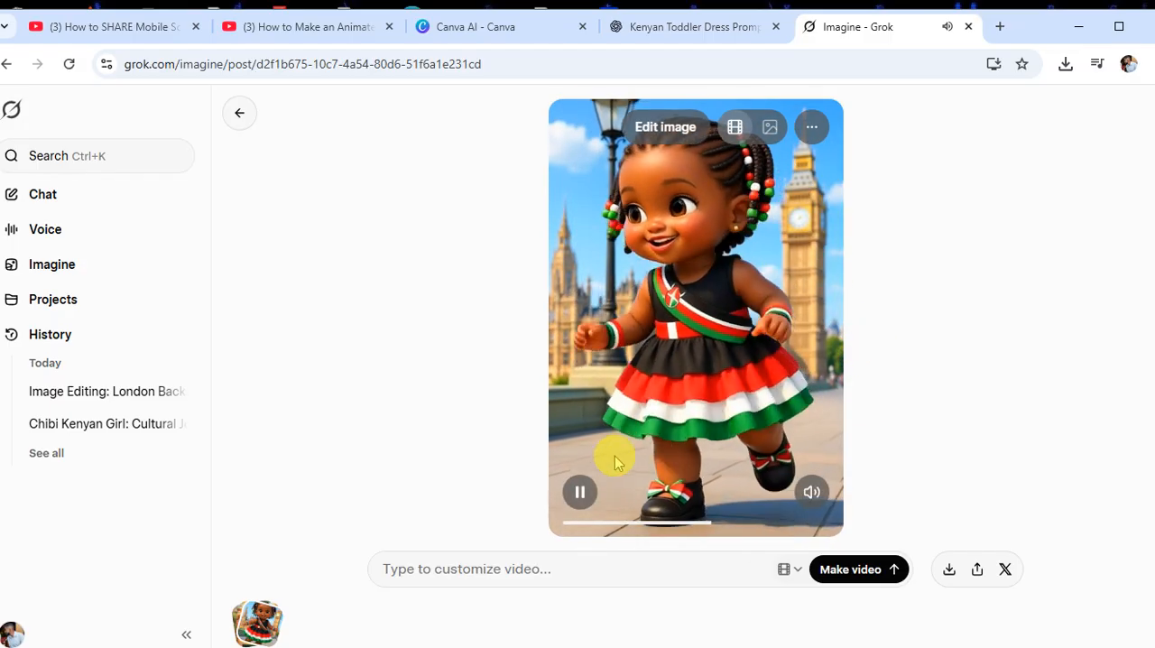
click(580, 495)
Generate a video with the custom prompt "Let the girl say this words i am in london enjoying myself then i will go back to kenya"
click(456, 573)
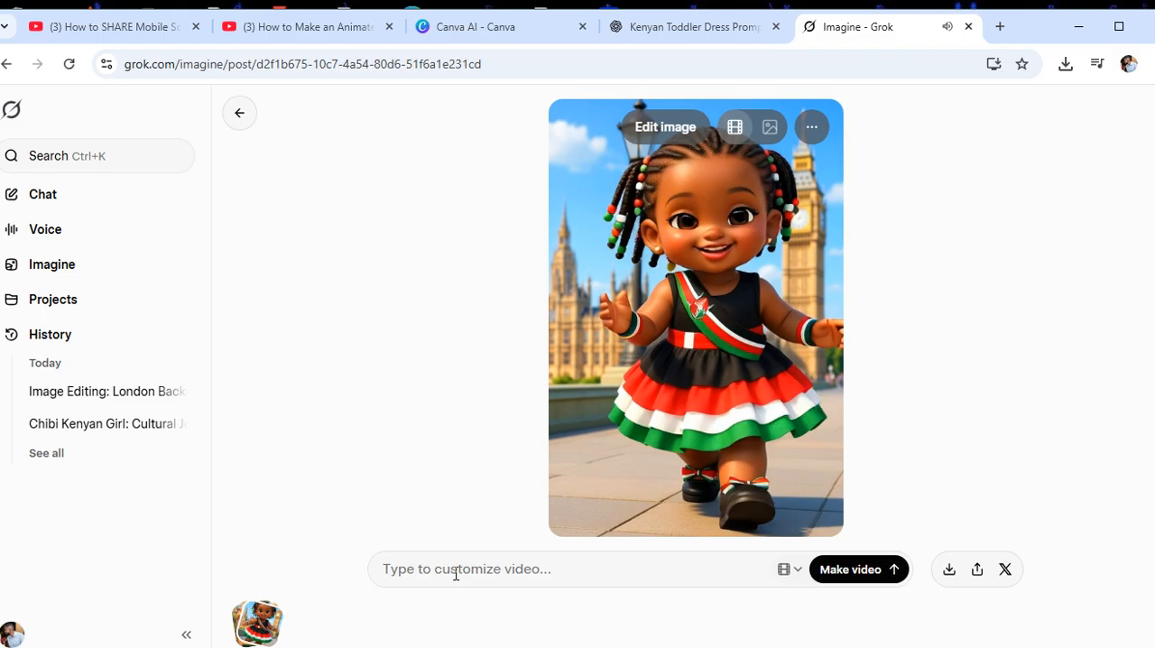
click(456, 571)
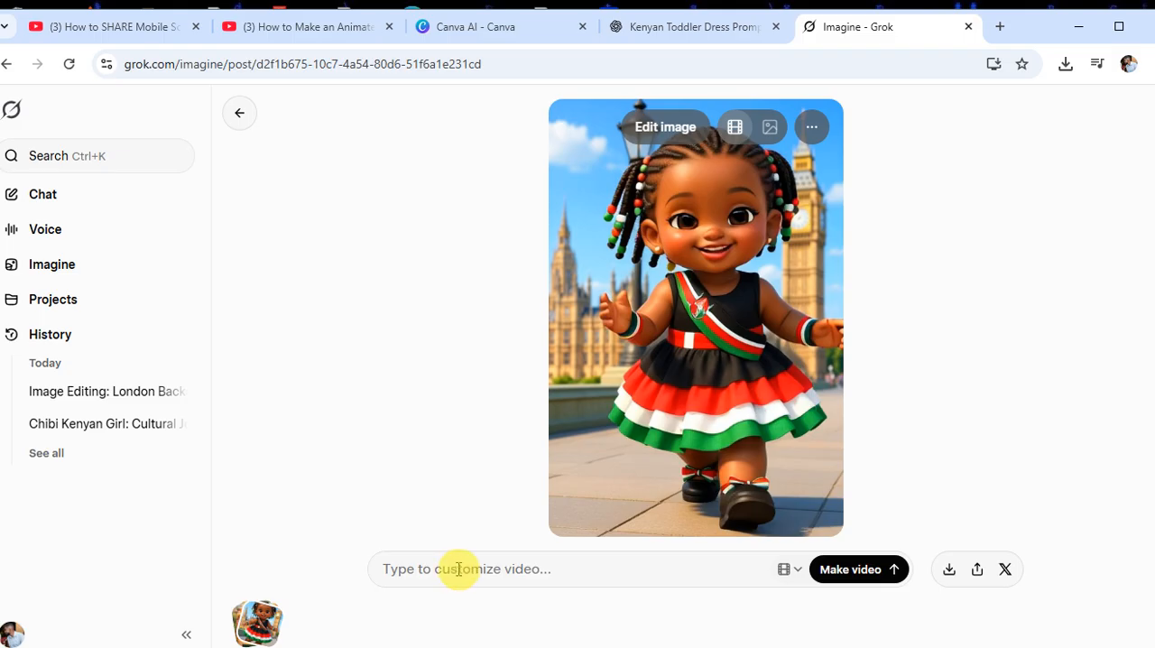
click(457, 569)
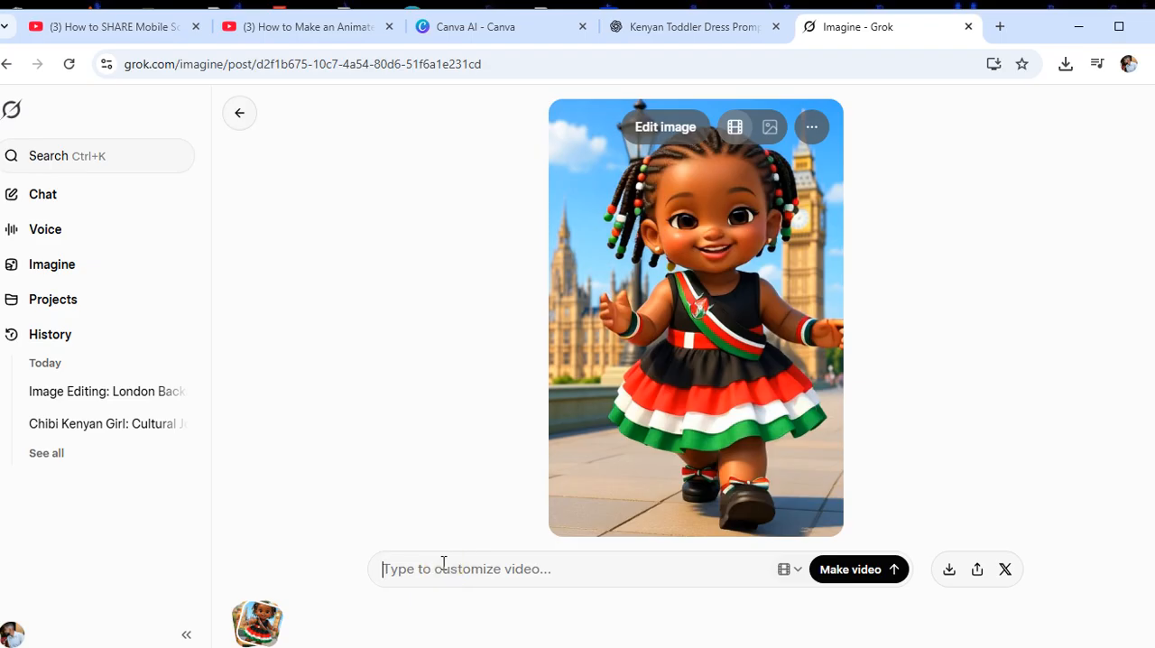
text(Let the girl)
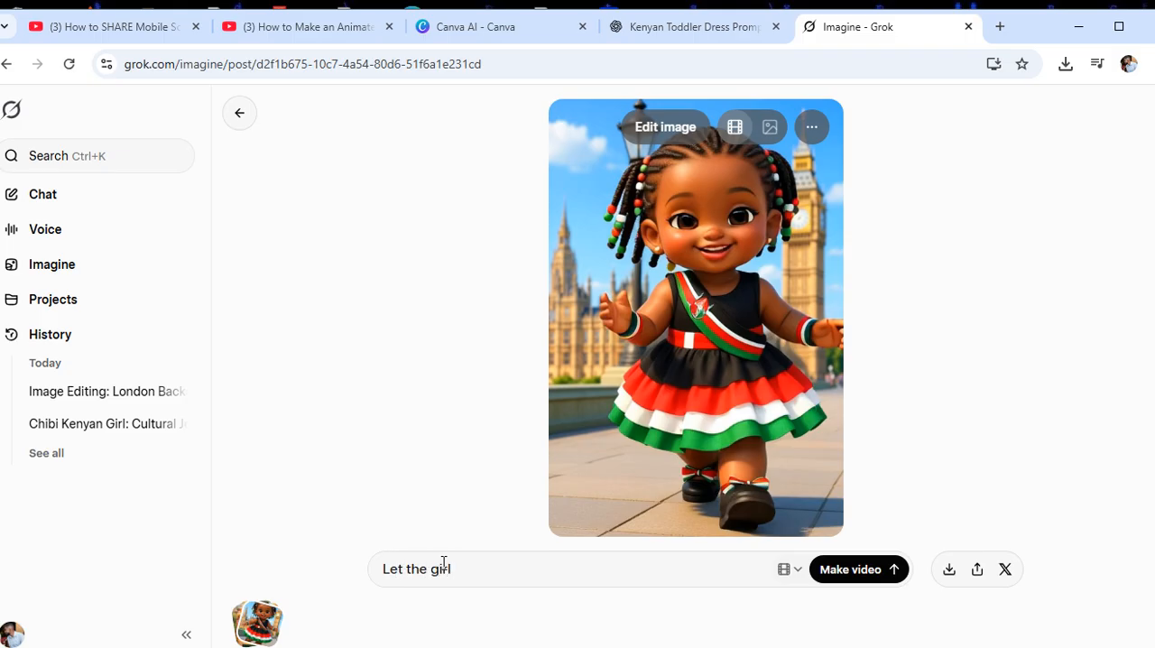
text(say this words i am in london enjoying myself then i will)
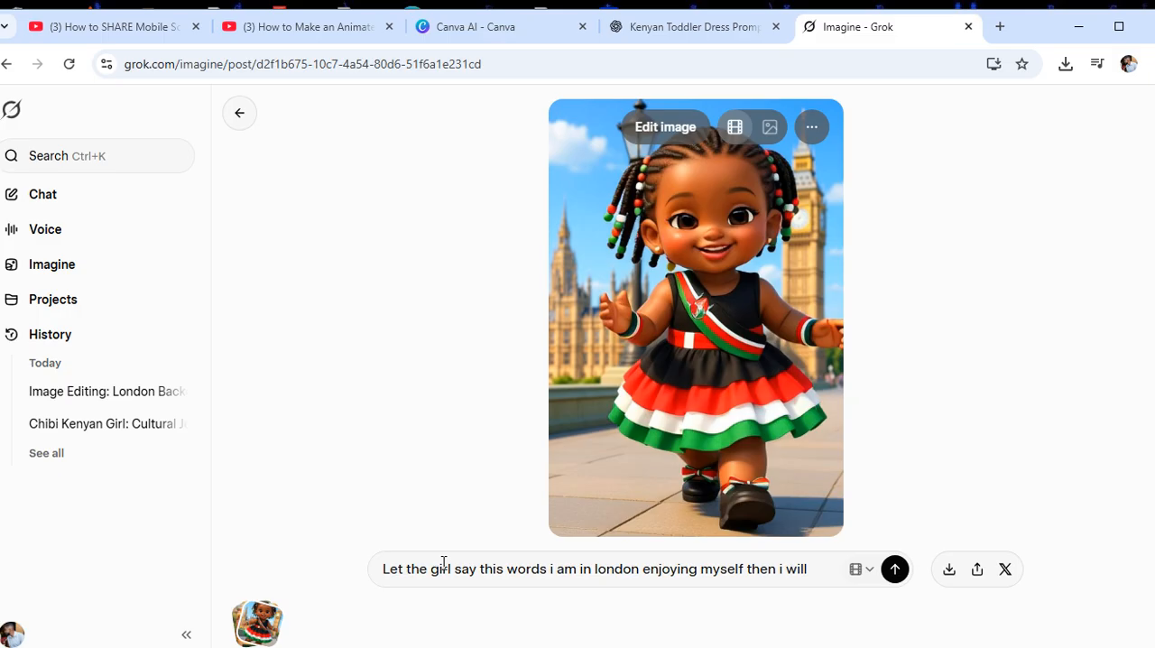
text(ack to kenya)
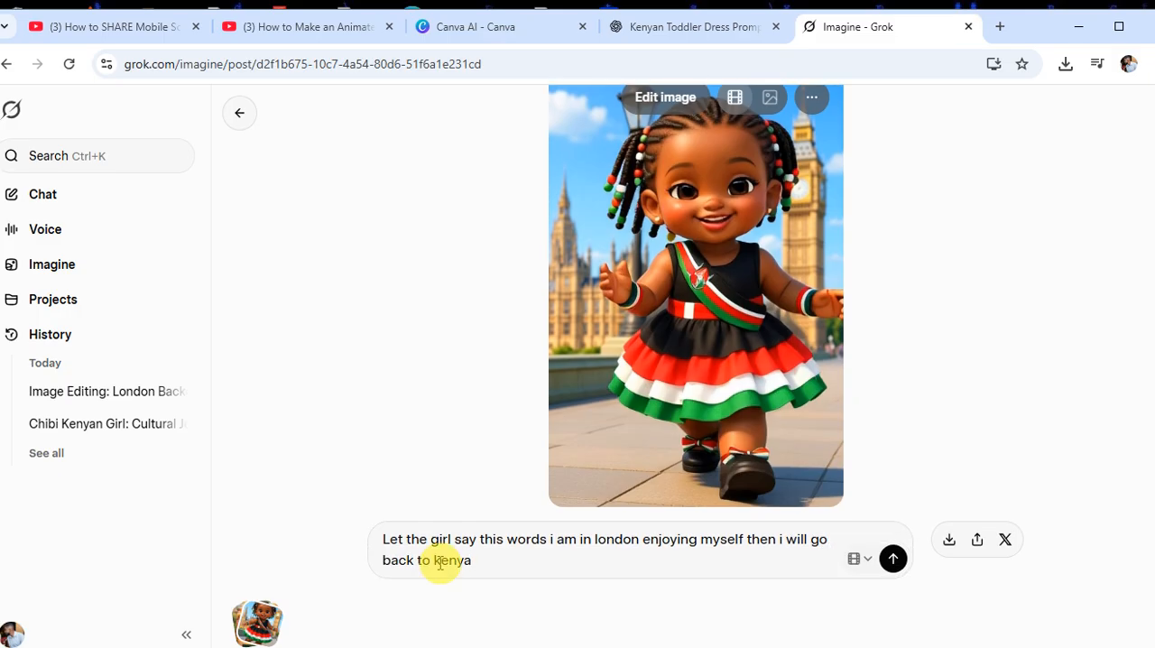
click(892, 562)
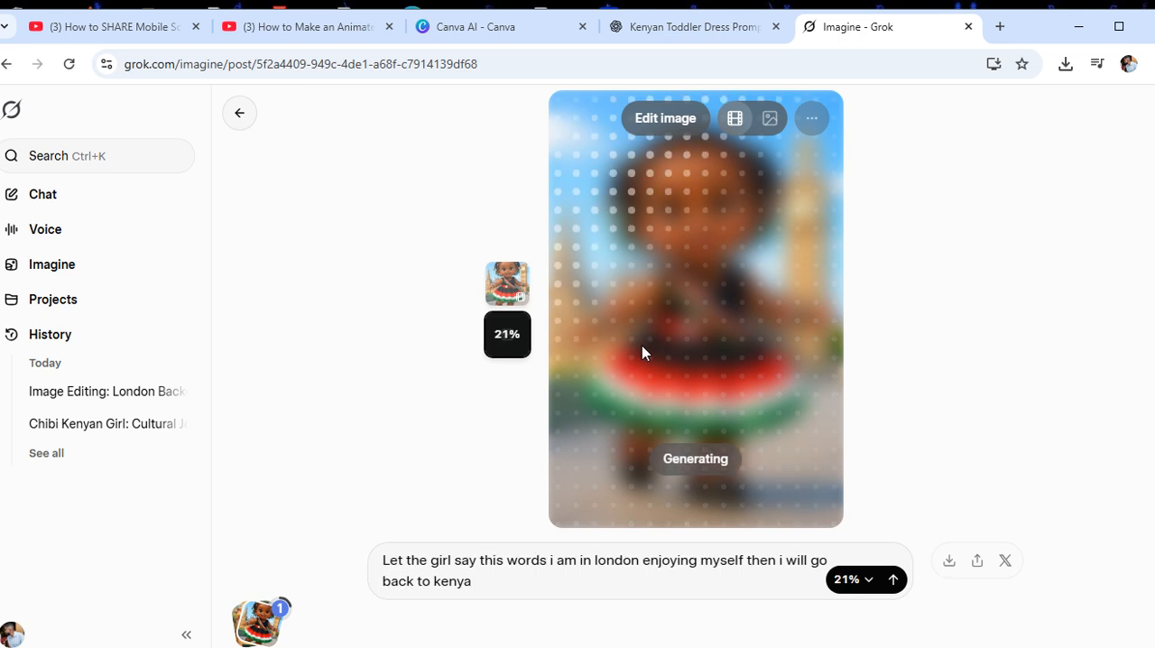
Watch the talking toddler video and regenerate it with the same prompt
click(642, 352)
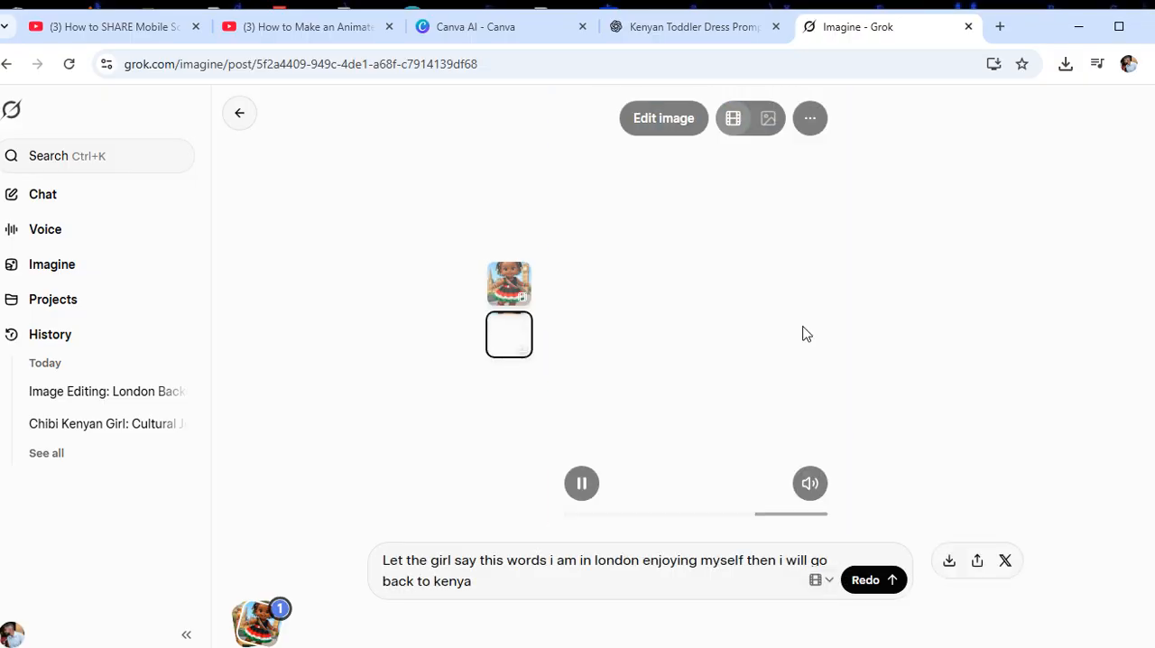
click(805, 332)
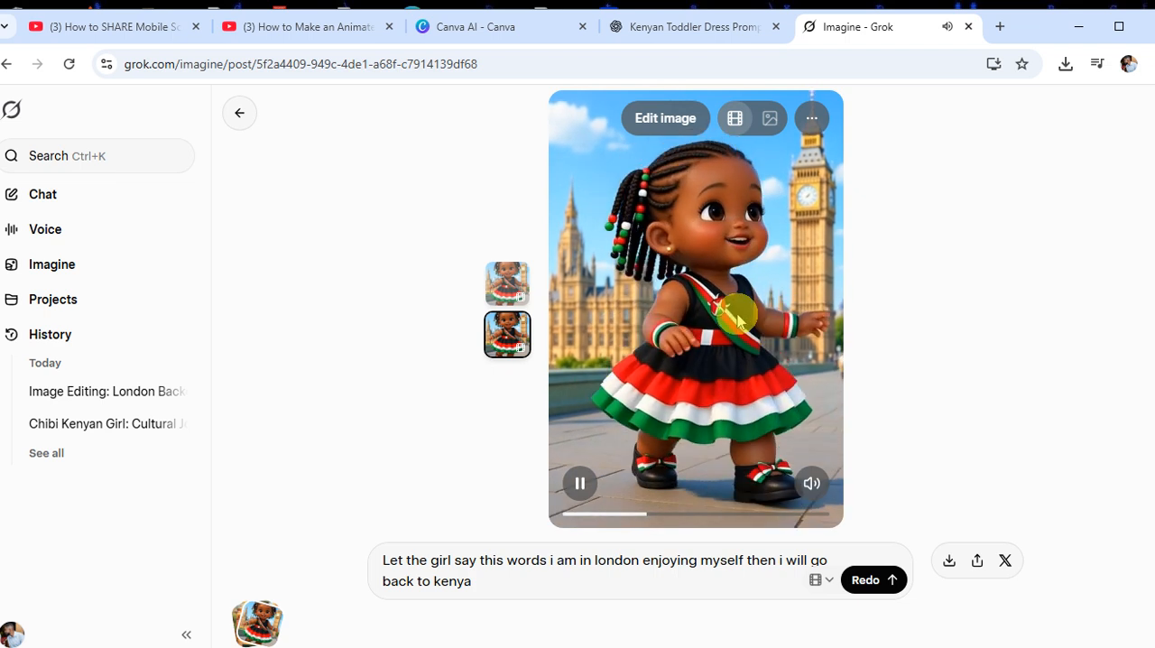
key(Return)
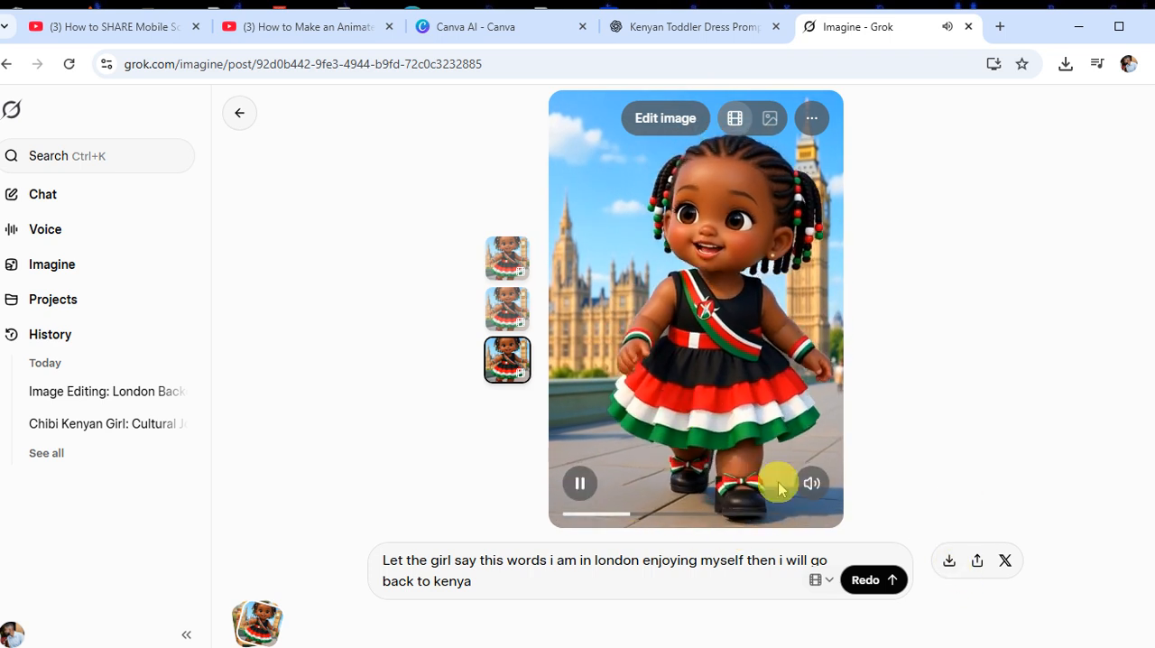
Pause the regenerated talking toddler video and download it
click(580, 483)
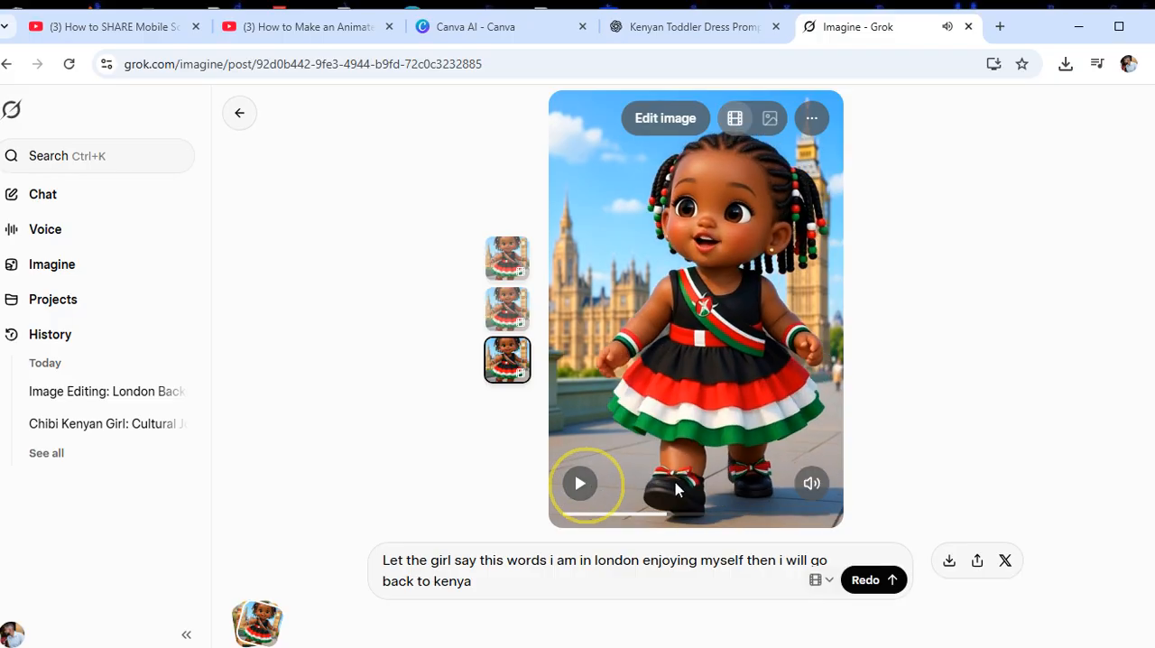
click(951, 567)
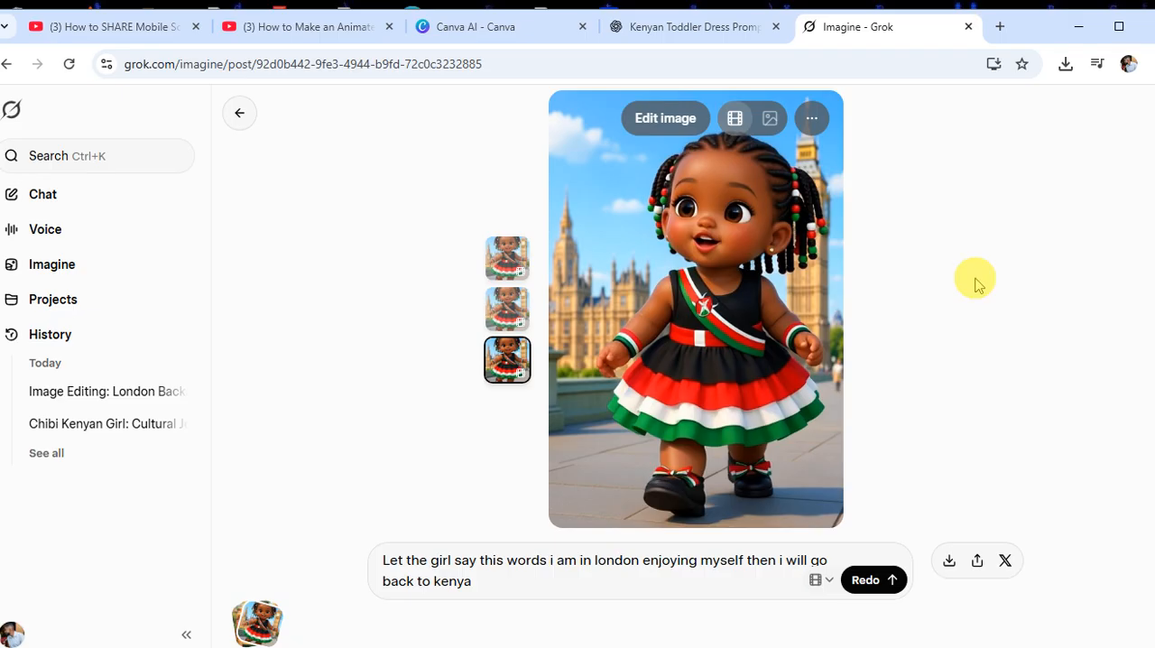
click(949, 562)
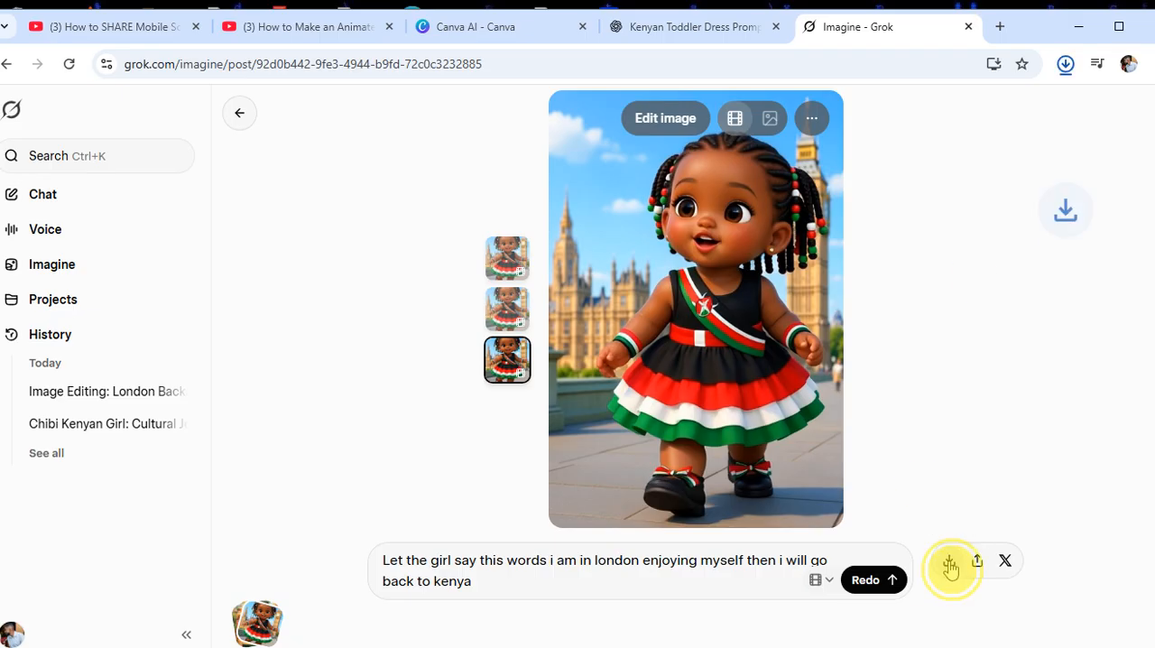
Open the latest downloaded Grok video in Media Player, watch it maximized, and close the player
click(1066, 65)
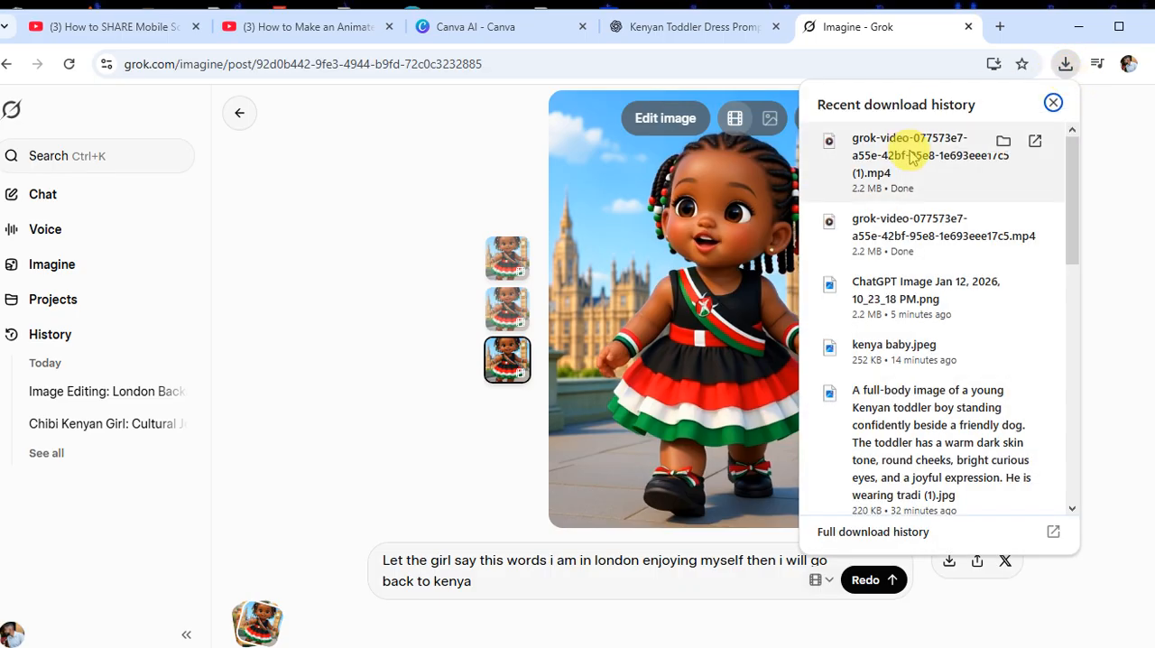
click(913, 156)
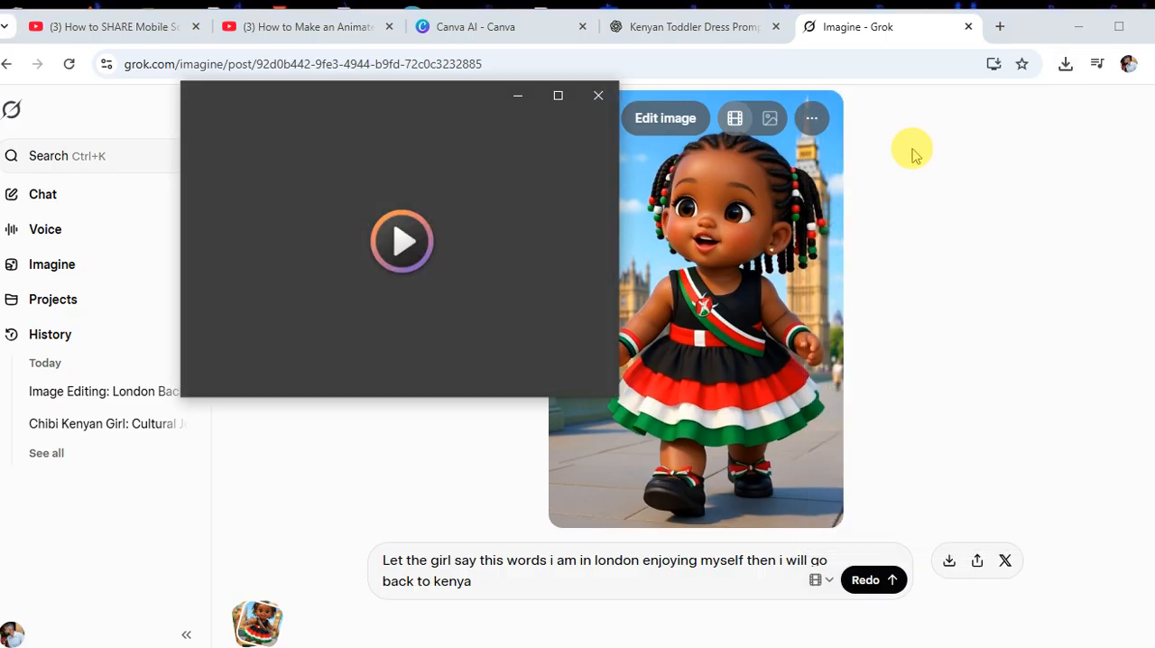
click(558, 95)
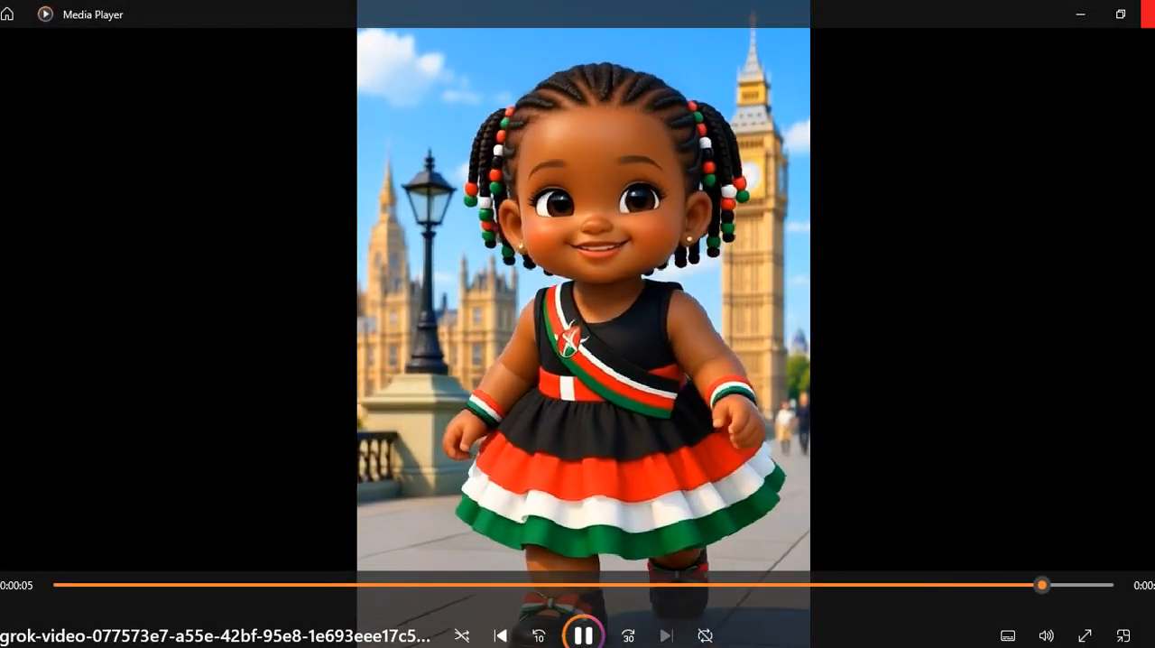
click(1148, 14)
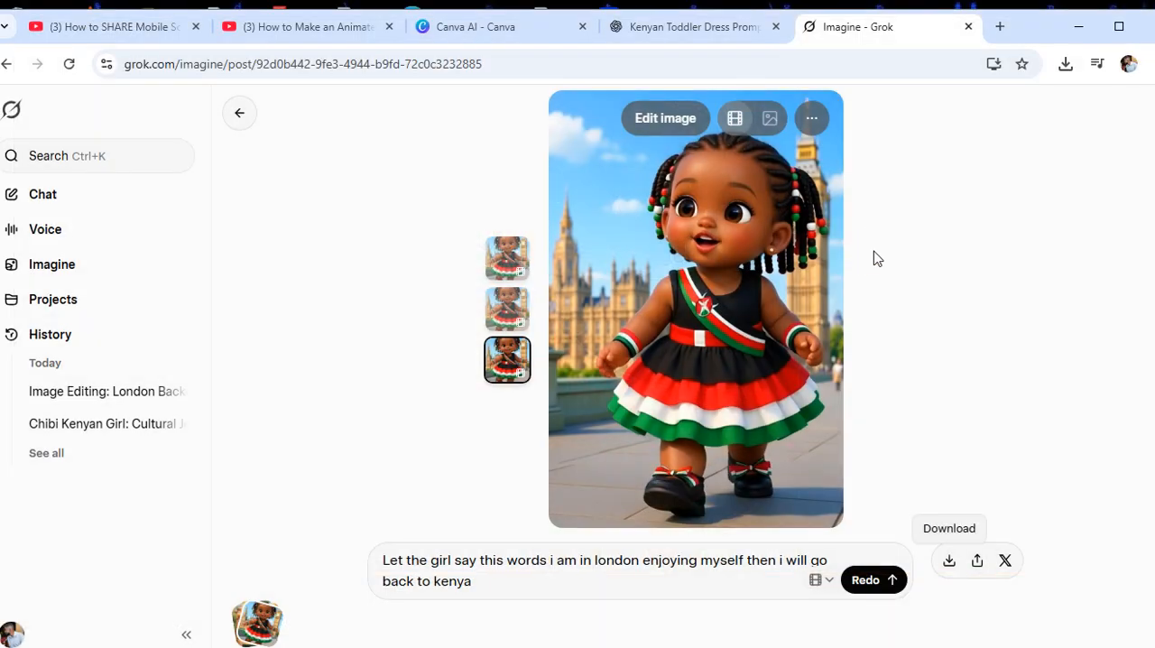